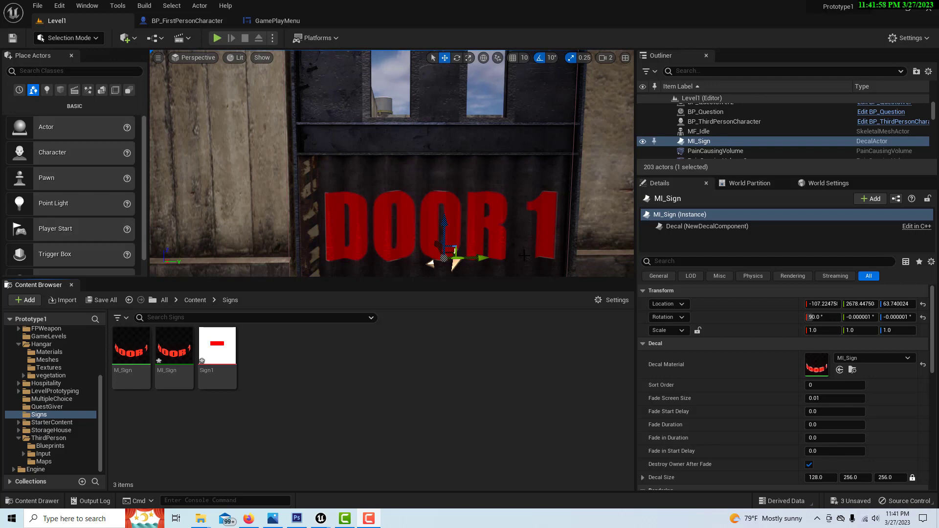
# Fly around the corrugated door until the red DOOR 1 decal fills the view
pyautogui.moveTo(524, 254); pyautogui.dragTo(525, 284, button='right')
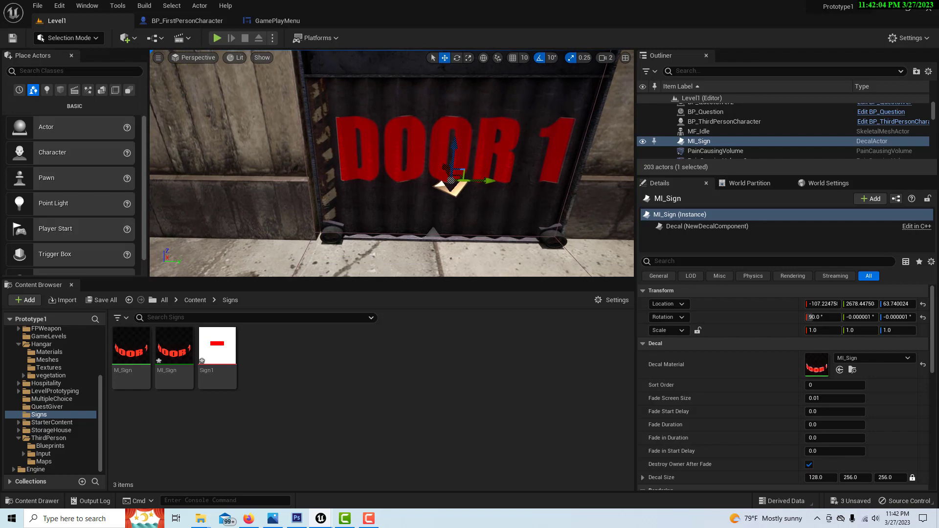
pyautogui.moveTo(524, 284)
pyautogui.mouseDown(button='right')
pyautogui.moveTo(523, 273)
pyautogui.moveTo(523, 285)
pyautogui.moveTo(522, 275)
pyautogui.moveTo(509, 279)
pyautogui.moveTo(517, 276)
pyautogui.mouseUp(button='right')
pyautogui.press('s')
pyautogui.press('w')
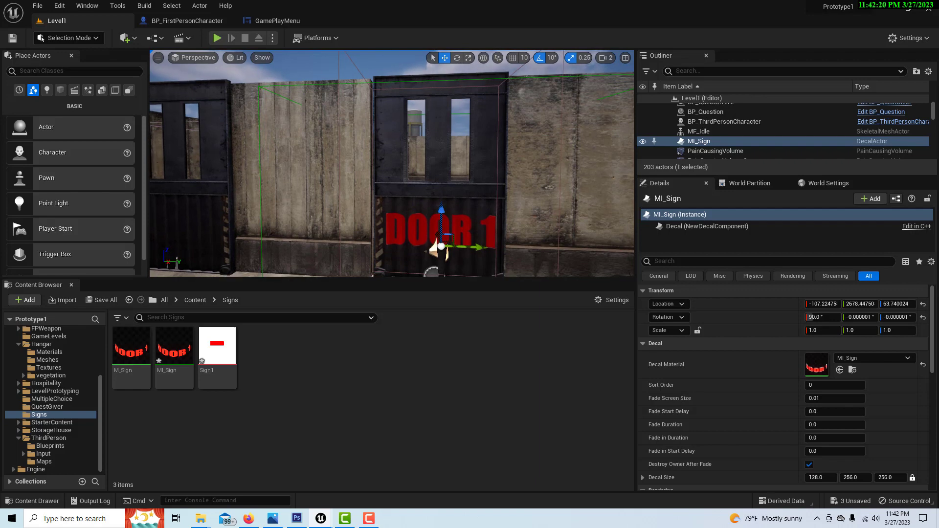
pyautogui.moveTo(516, 276); pyautogui.dragTo(516, 277, button='right')
pyautogui.press('w')
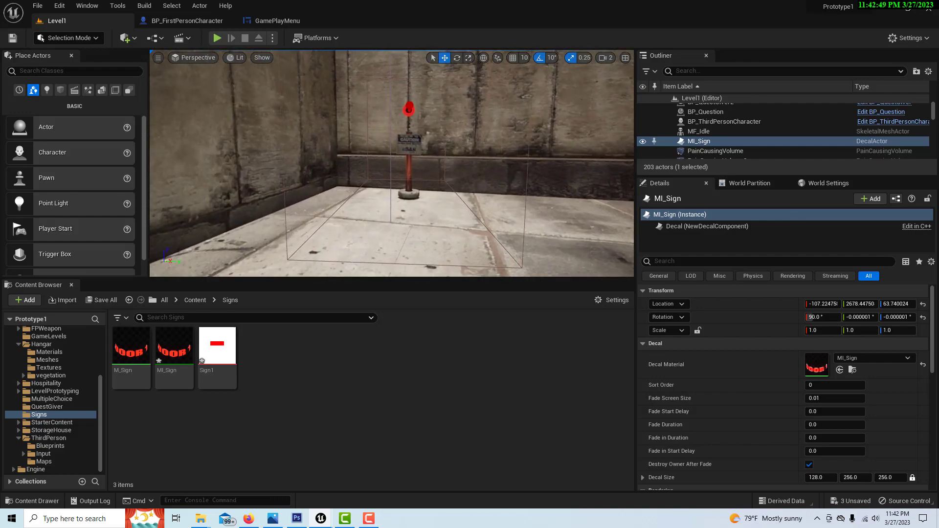
# Move in on the caution sign pole by the wall, then pull back to frame it with its base
pyautogui.moveTo(516, 277); pyautogui.dragTo(516, 277, button='right')
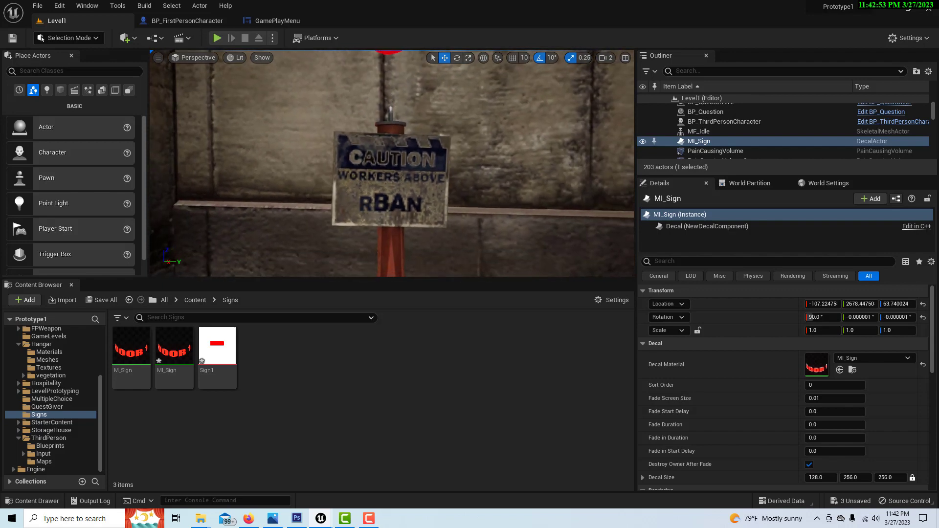
pyautogui.moveTo(516, 278); pyautogui.dragTo(516, 278, button='right')
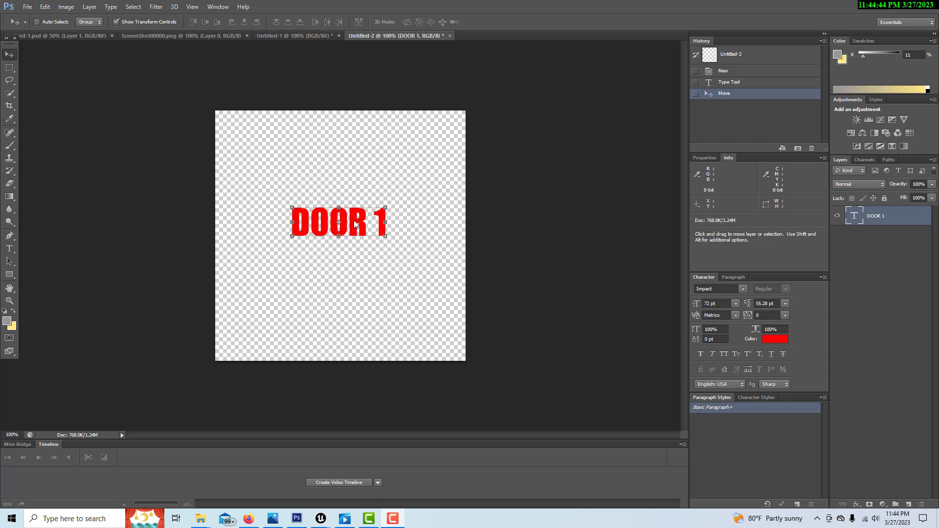
# Edit the red Impact text layer so it reads DOOR 2 instead of DOOR 1
pyautogui.click(383, 230)
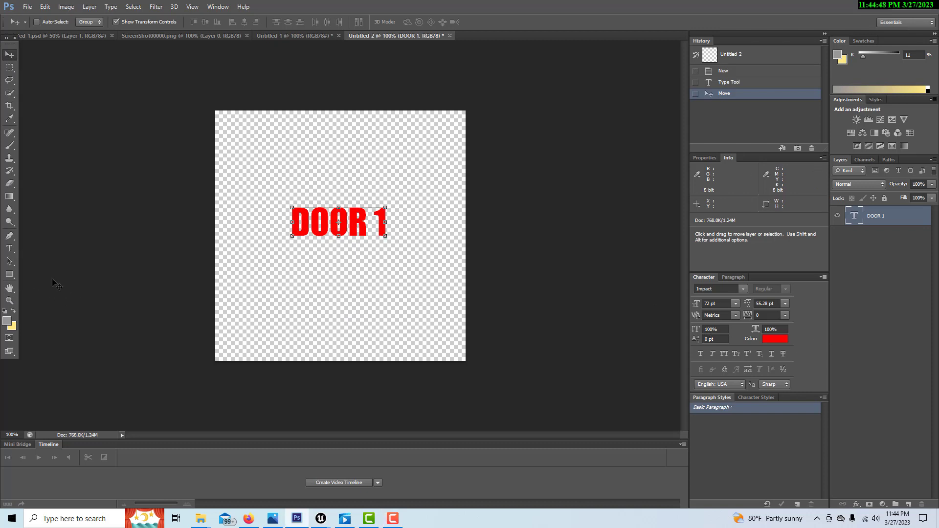
pyautogui.click(8, 248)
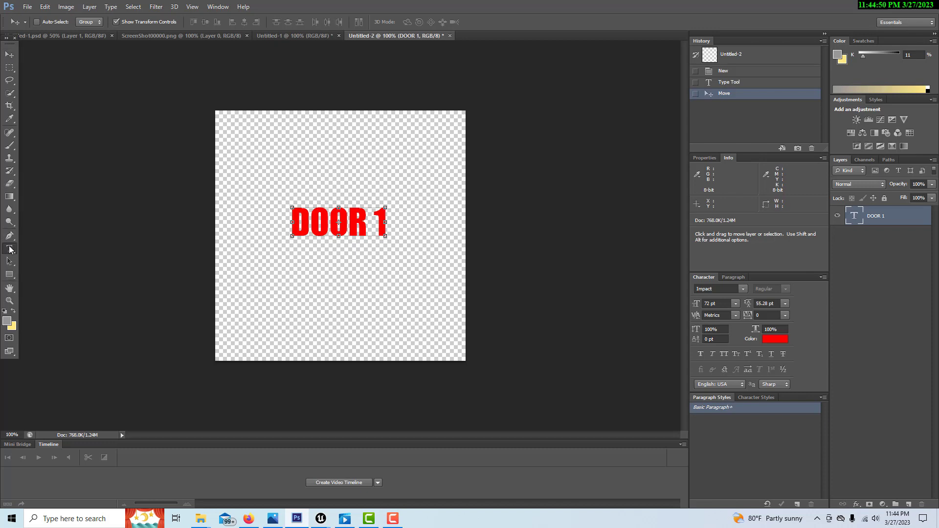
pyautogui.click(380, 223)
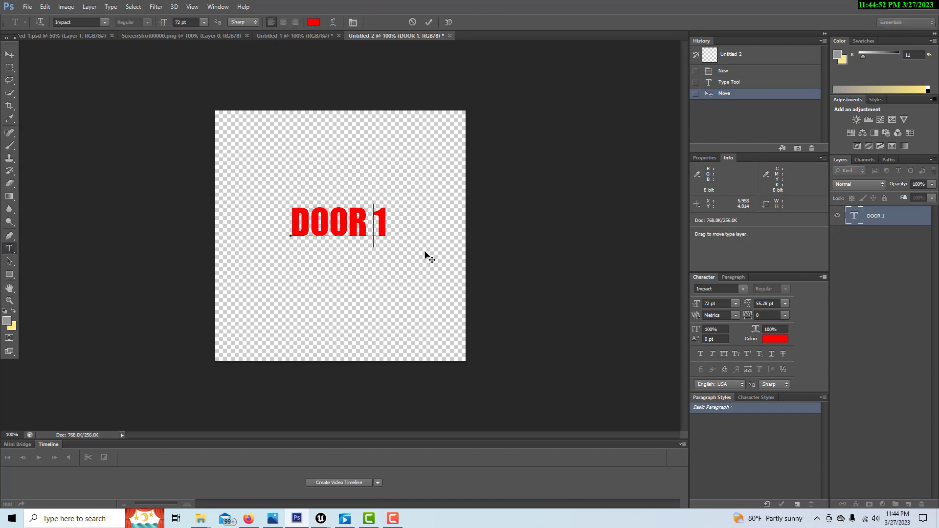
pyautogui.press('Delete')
pyautogui.write('2')
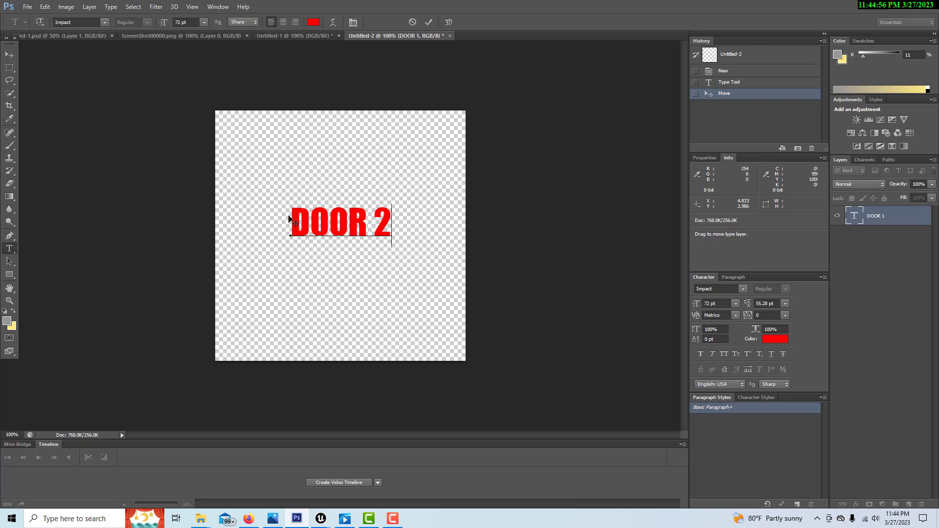
pyautogui.click(29, 8)
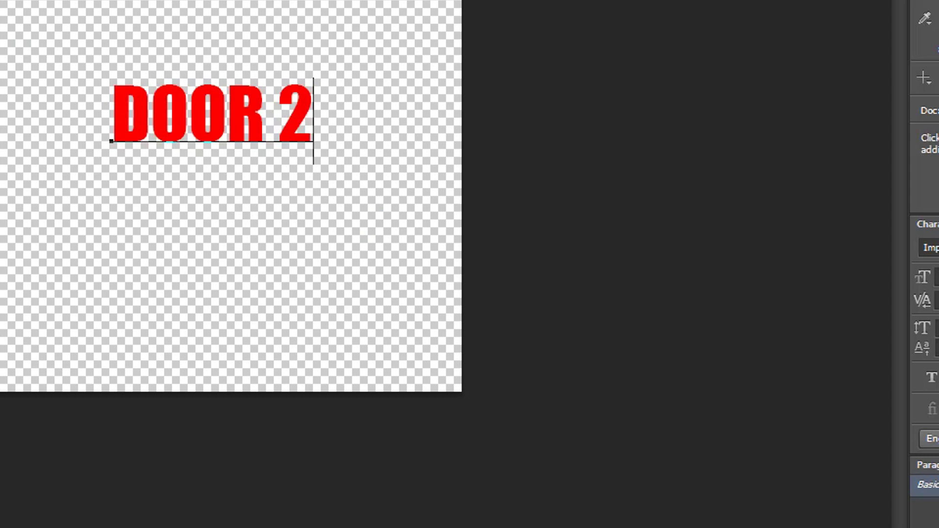
# Save the DOOR 2 sign in PNG format as Sign2.png, accepting the PNG options
pyautogui.hotkey('ctrl', 'shift', 's')
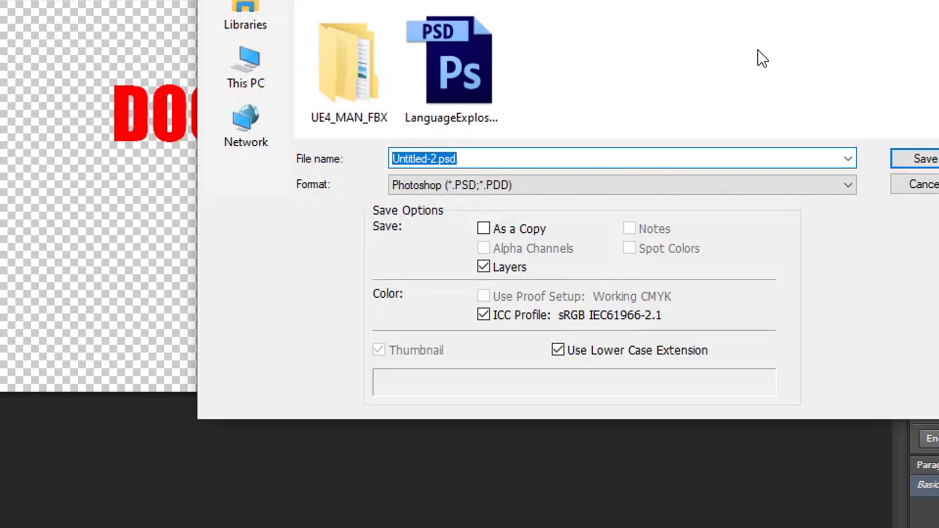
pyautogui.click(847, 188)
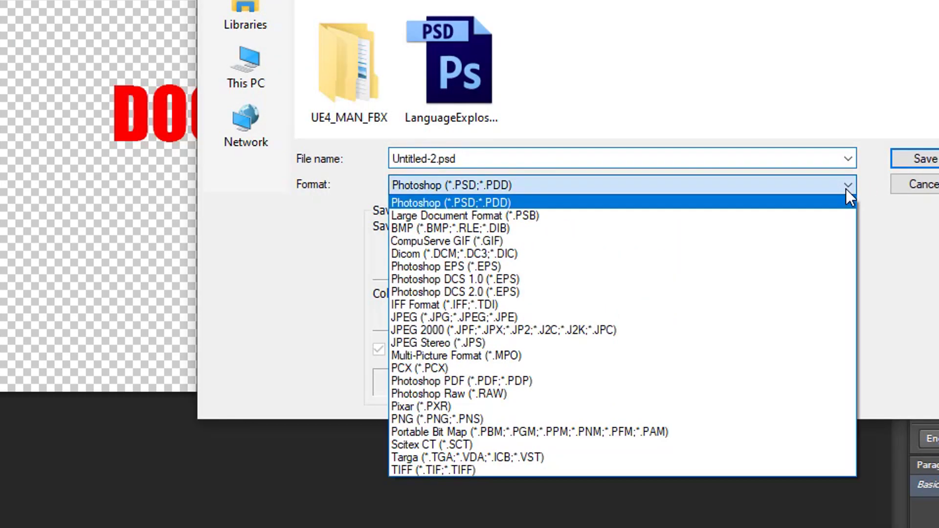
pyautogui.click(478, 420)
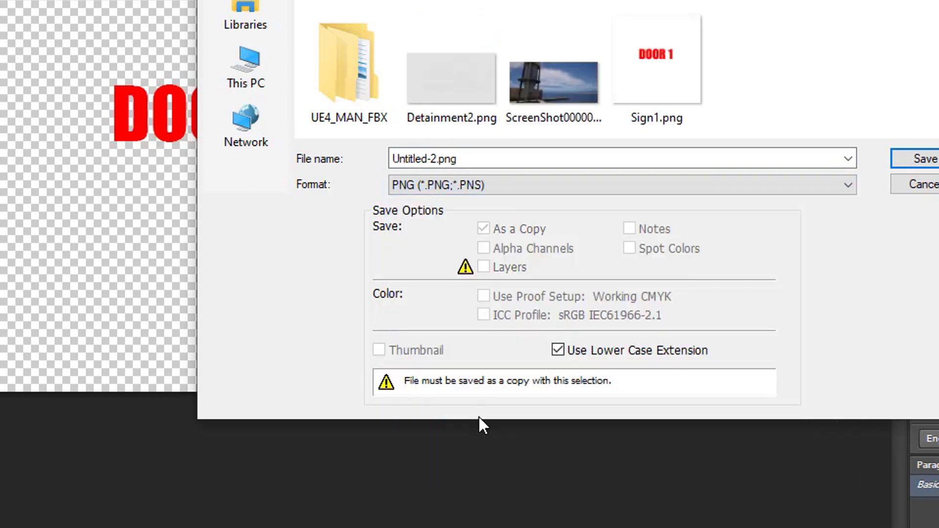
pyautogui.click(573, 166)
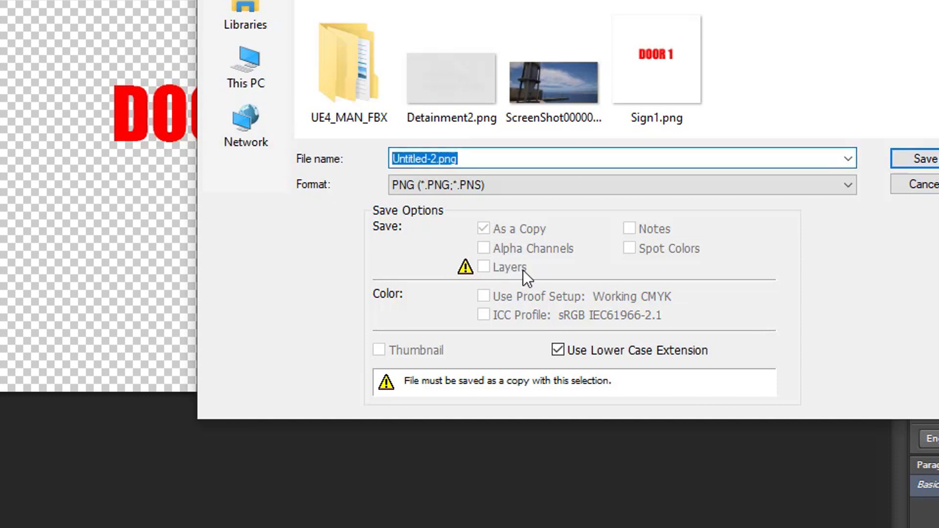
pyautogui.write('tex')
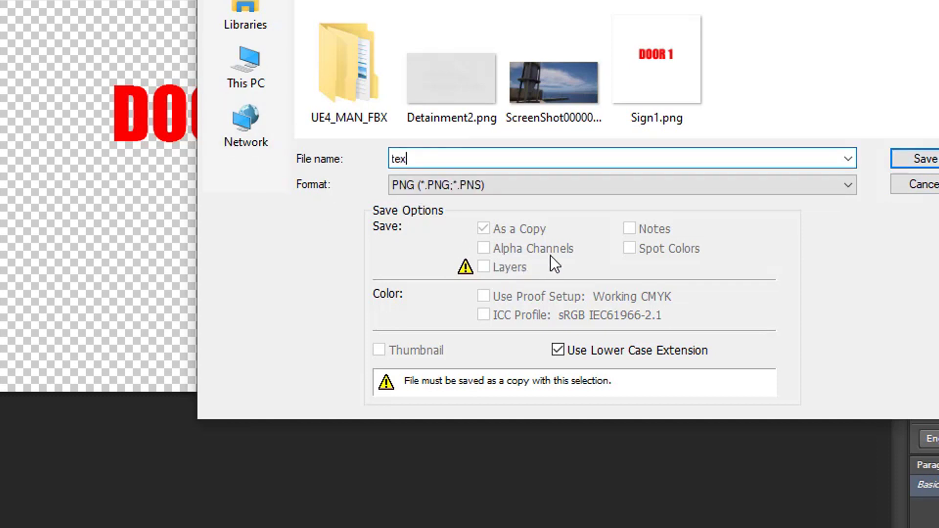
pyautogui.press('BackSpace')
pyautogui.press('BackSpace')
pyautogui.press('BackSpace')
pyautogui.write('S')
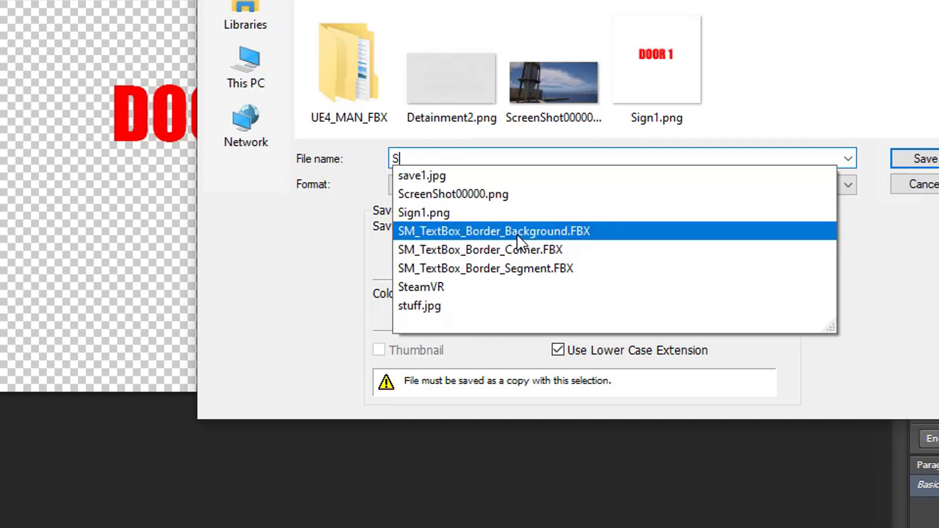
pyautogui.write('ign2')
pyautogui.press('Return')
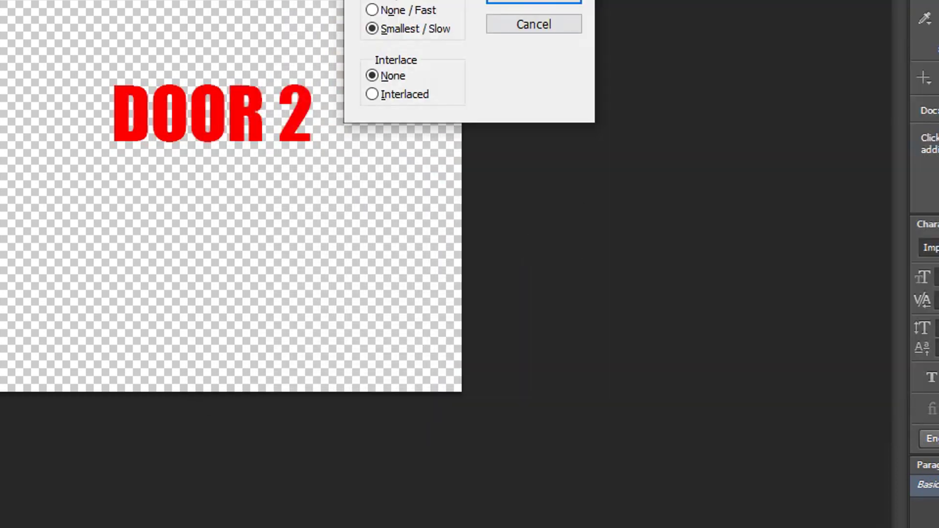
pyautogui.click(532, 6)
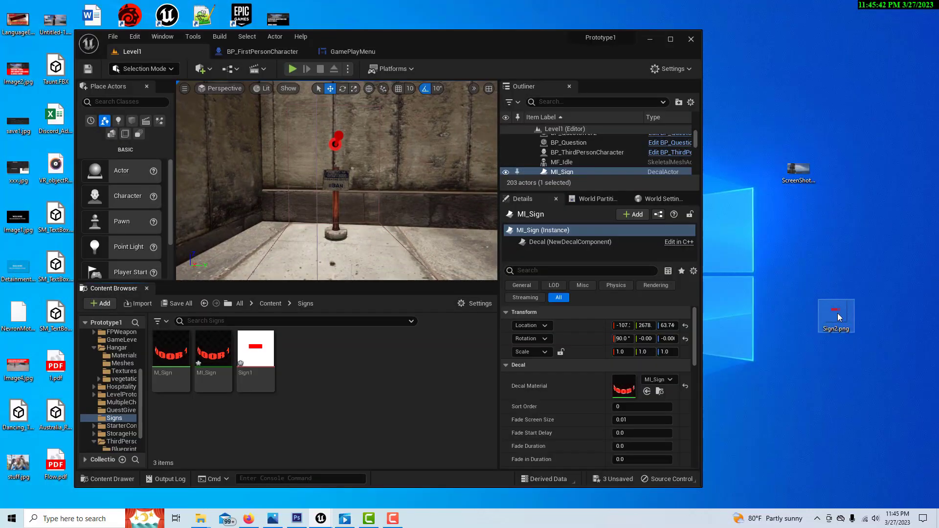
# Import Sign2.png from the desktop into the Signs folder and maximize the editor window
pyautogui.moveTo(838, 317); pyautogui.dragTo(357, 369)
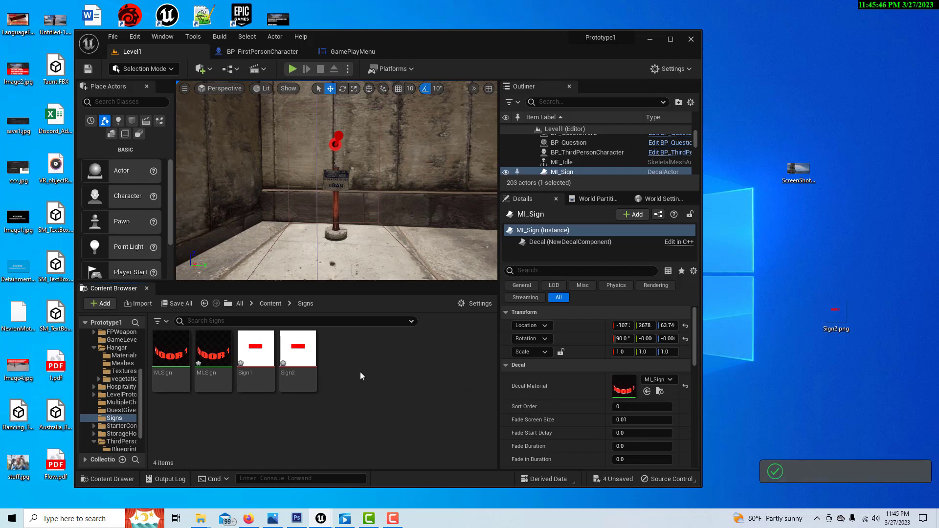
pyautogui.click(671, 38)
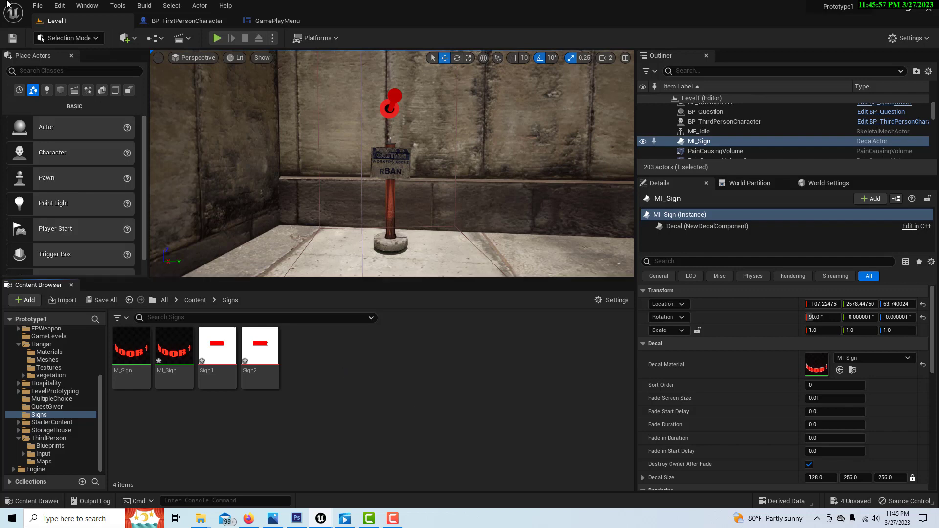
# Save all, then create a material named M_Sign2 in the Signs folder and open it
pyautogui.click(35, 11)
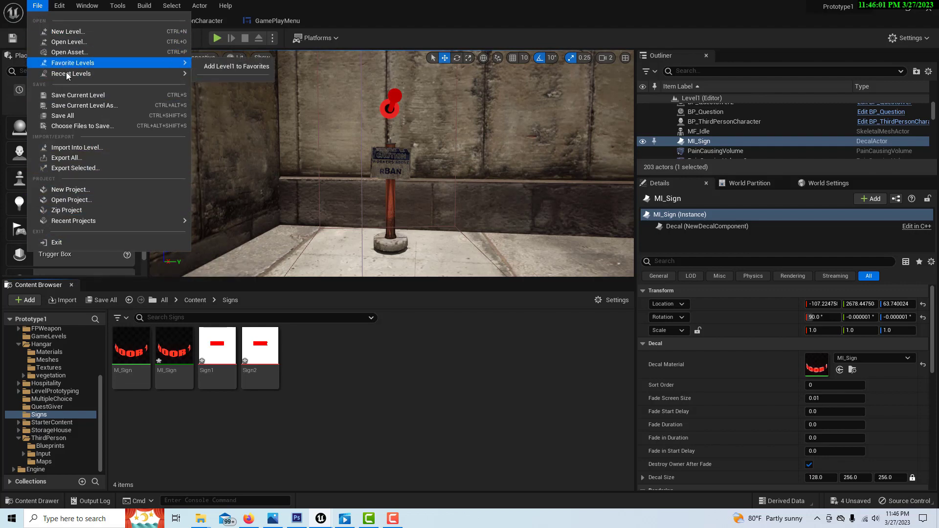
pyautogui.click(72, 116)
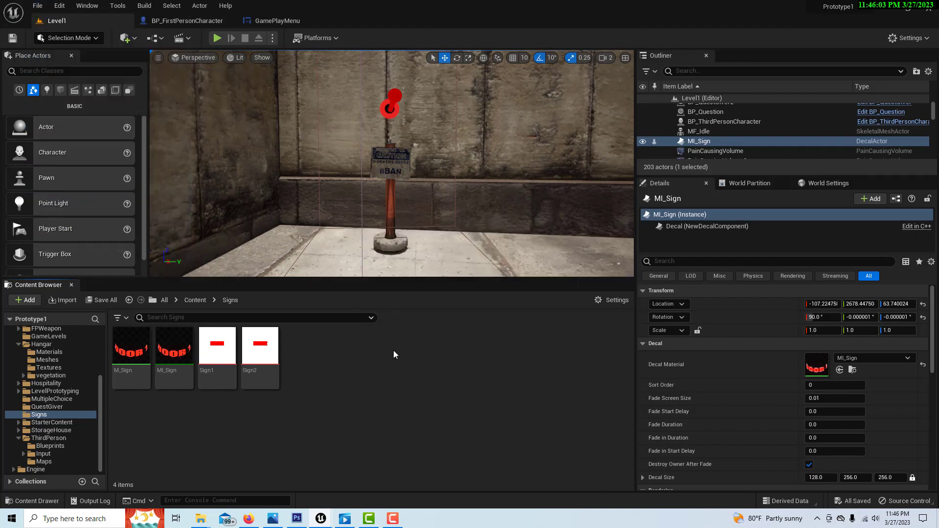
pyautogui.rightClick(380, 368)
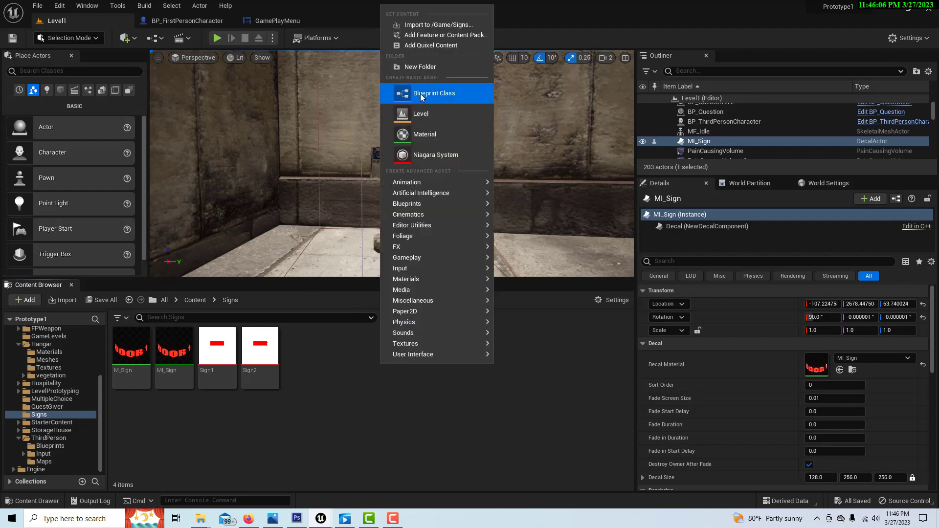
pyautogui.click(439, 134)
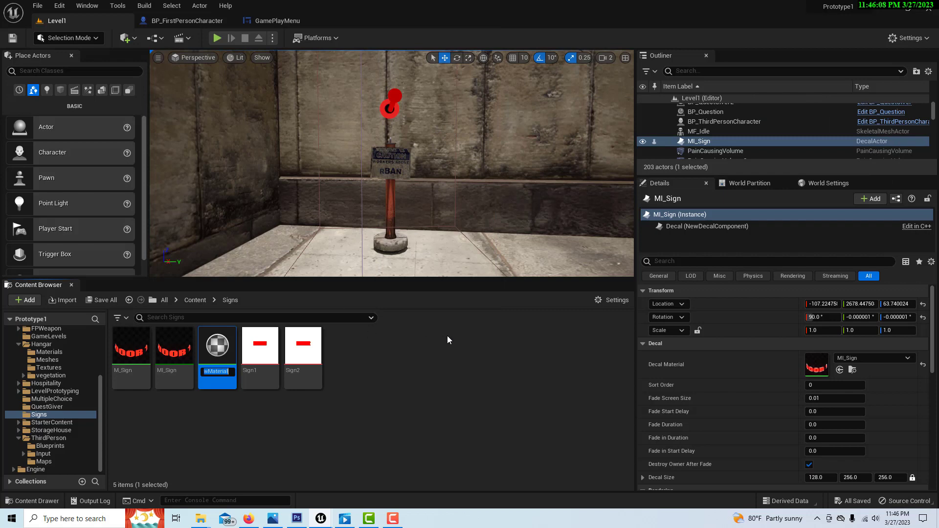
pyautogui.write('M)')
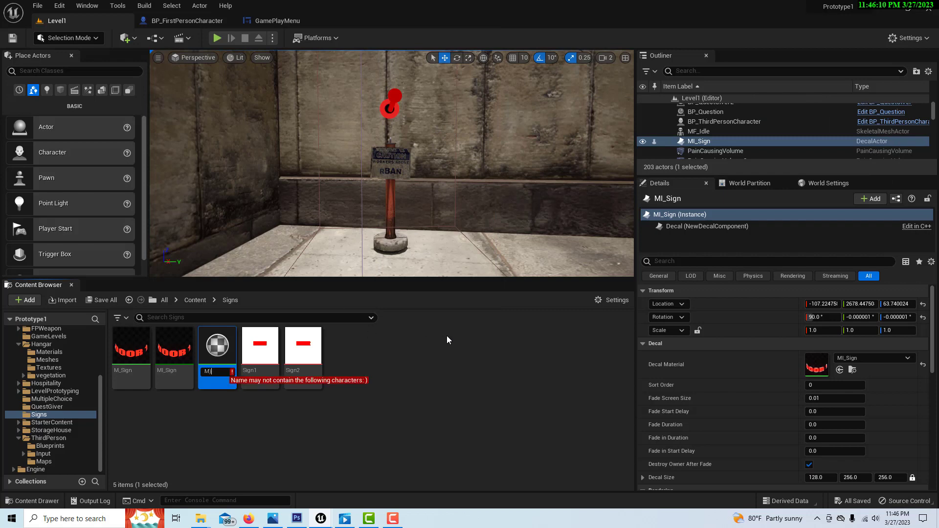
pyautogui.press('BackSpace')
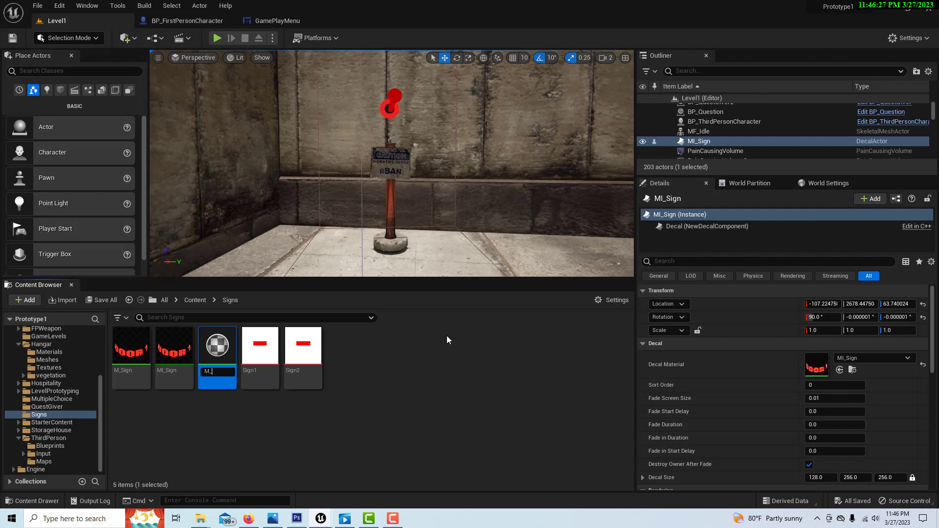
pyautogui.write('Sign2')
pyautogui.press('Return')
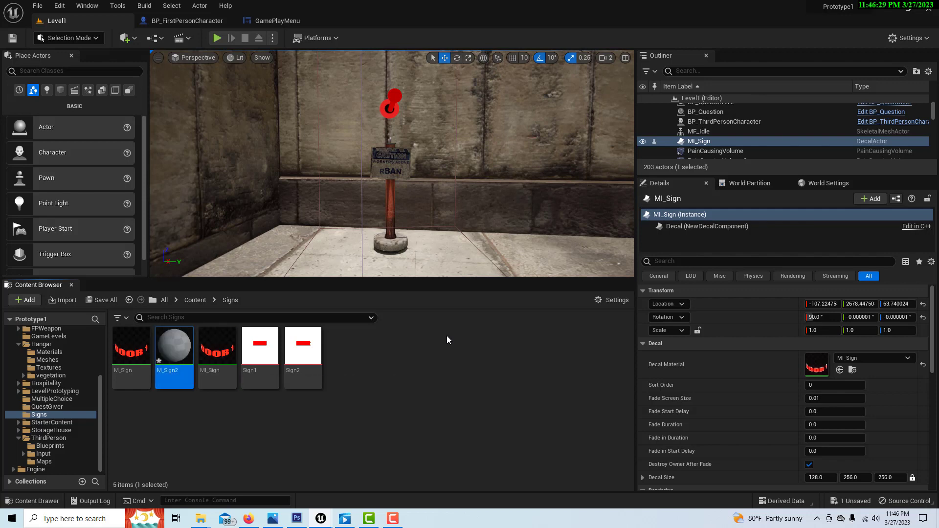
pyautogui.doubleClick(171, 361)
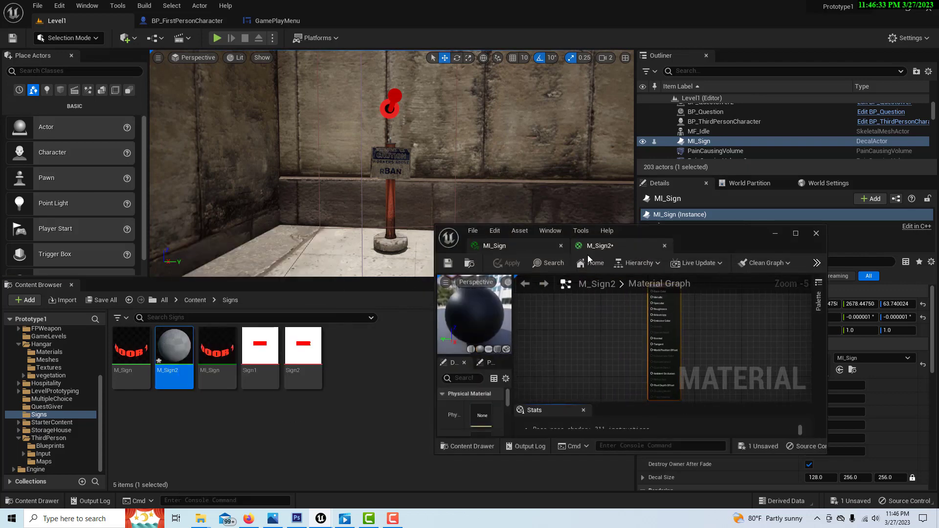
# Add a TextureSample node to the M_Sign2 graph and assign it the Sign2 texture
pyautogui.click(796, 233)
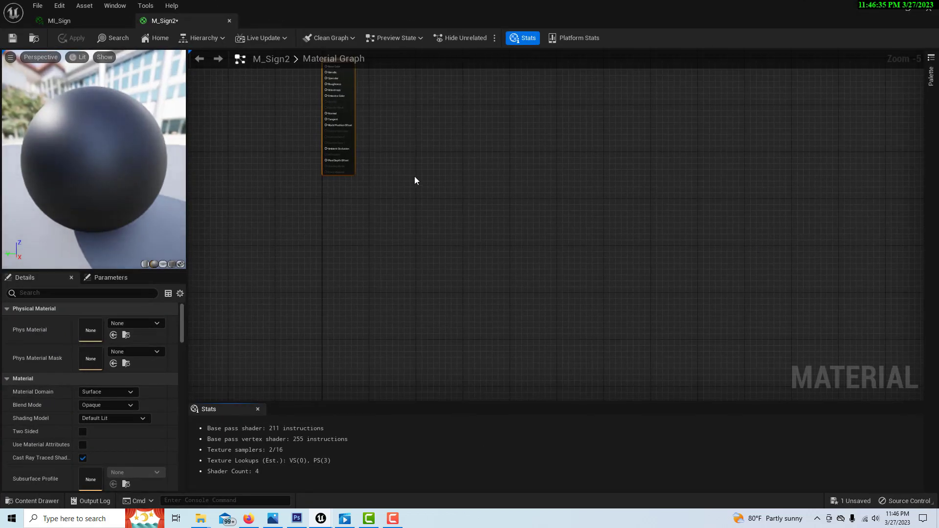
pyautogui.press('Home')
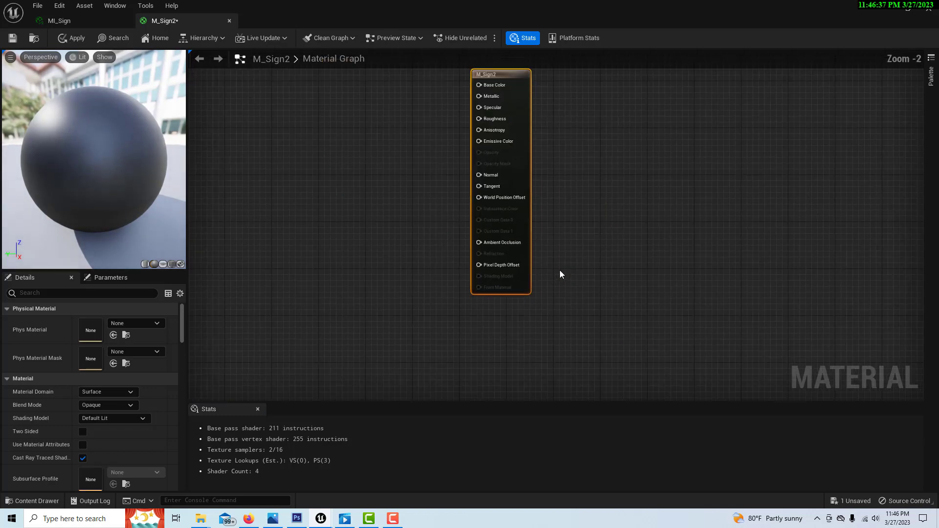
pyautogui.press('Home')
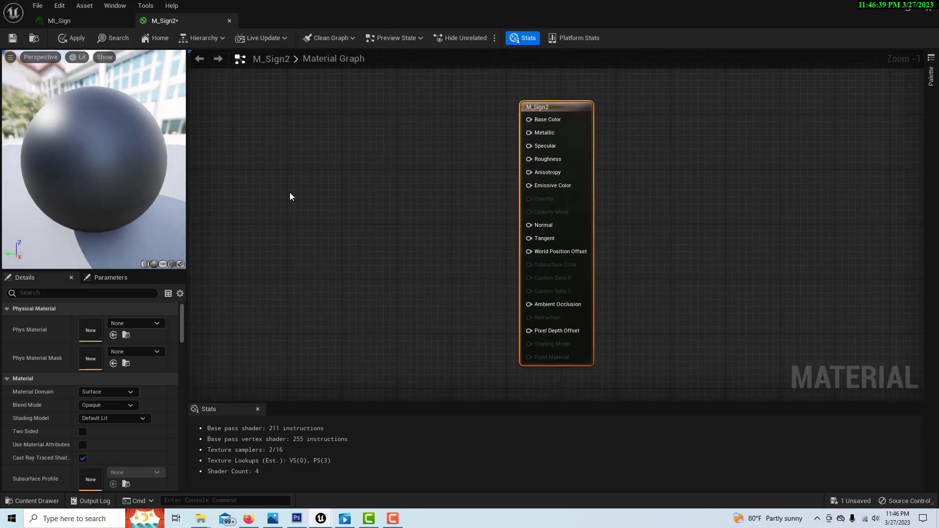
pyautogui.rightClick(290, 193)
pyautogui.write('tex')
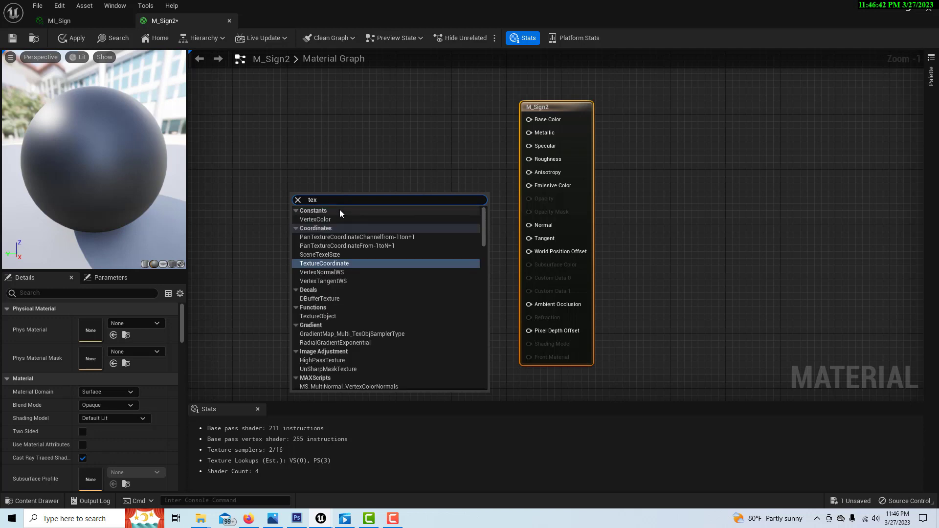
pyautogui.write('ture')
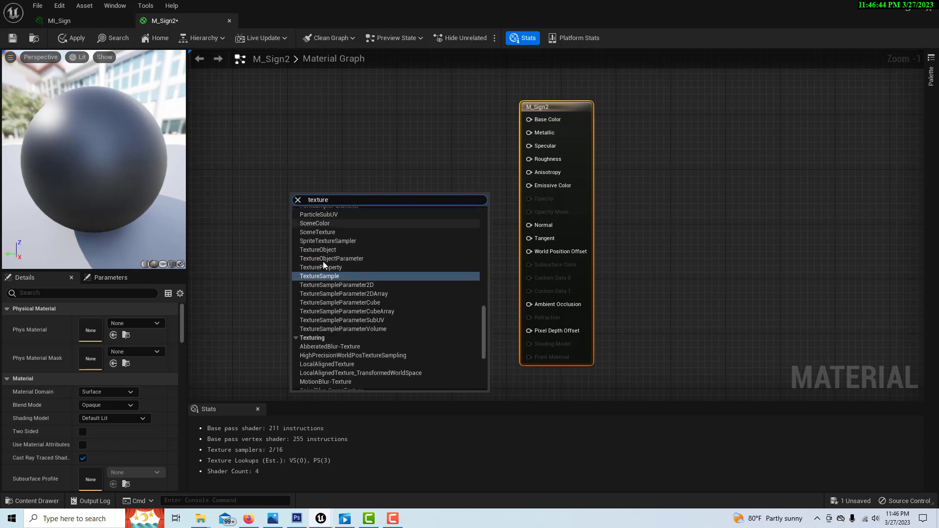
pyautogui.click(342, 276)
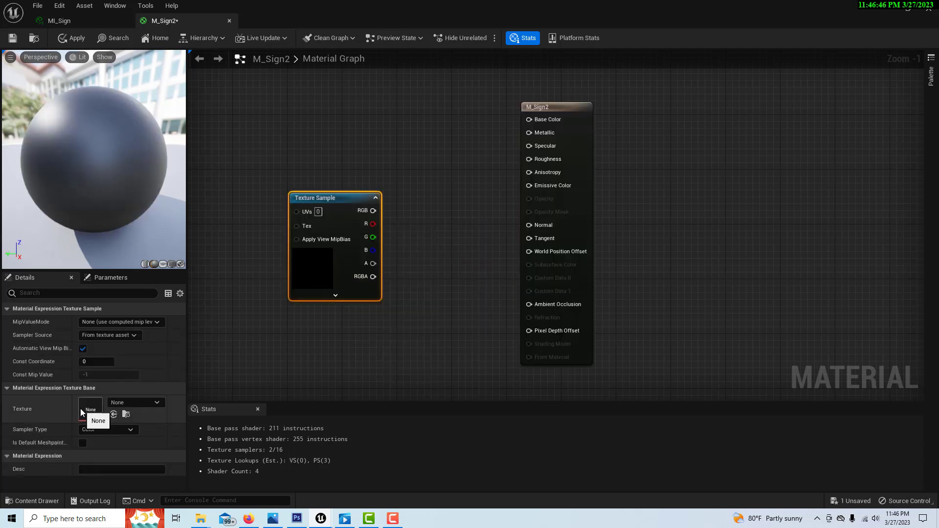
pyautogui.click(154, 404)
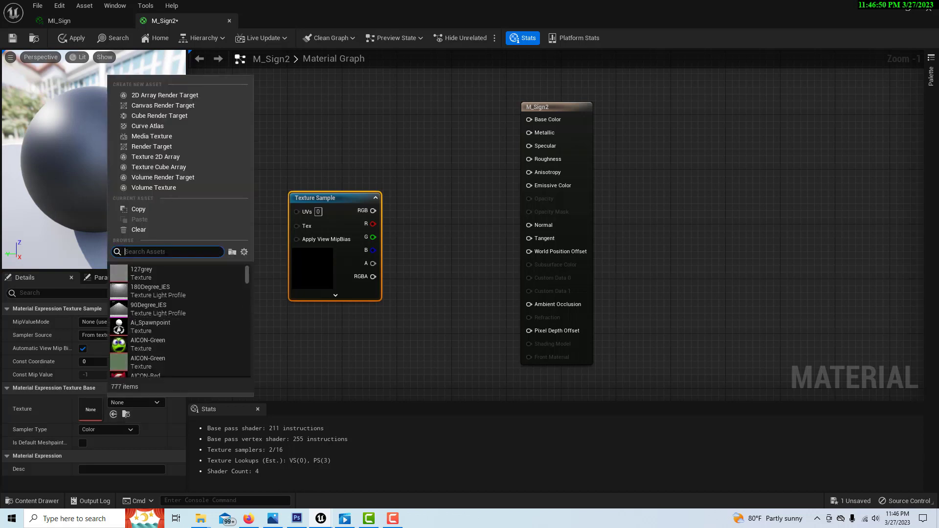
pyautogui.write('sign')
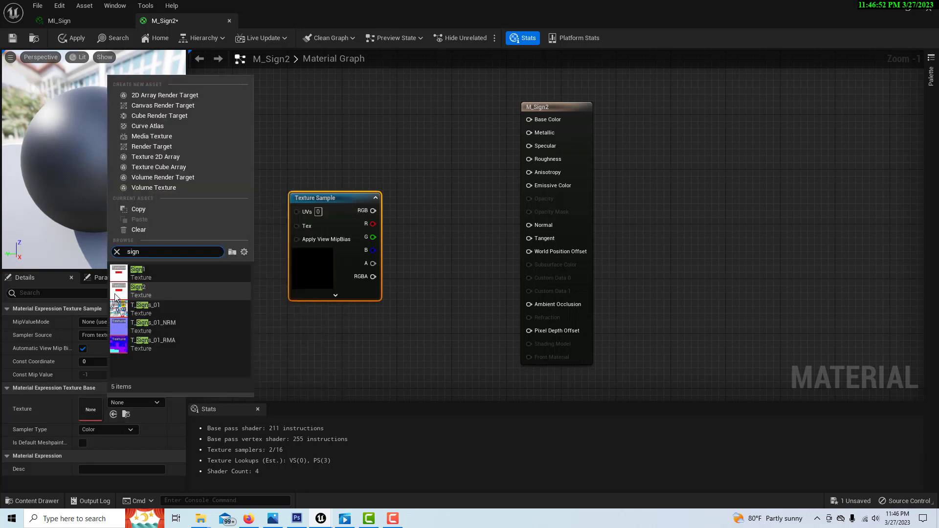
pyautogui.click(171, 288)
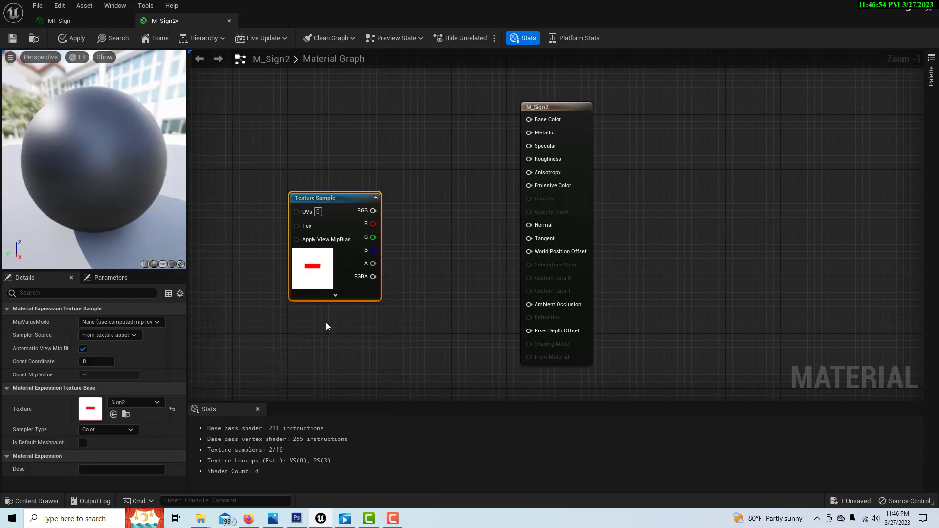
# Set M_Sign2's Material Domain to Deferred Decal and its Blend Mode to Translucent
pyautogui.moveTo(349, 210); pyautogui.dragTo(361, 195)
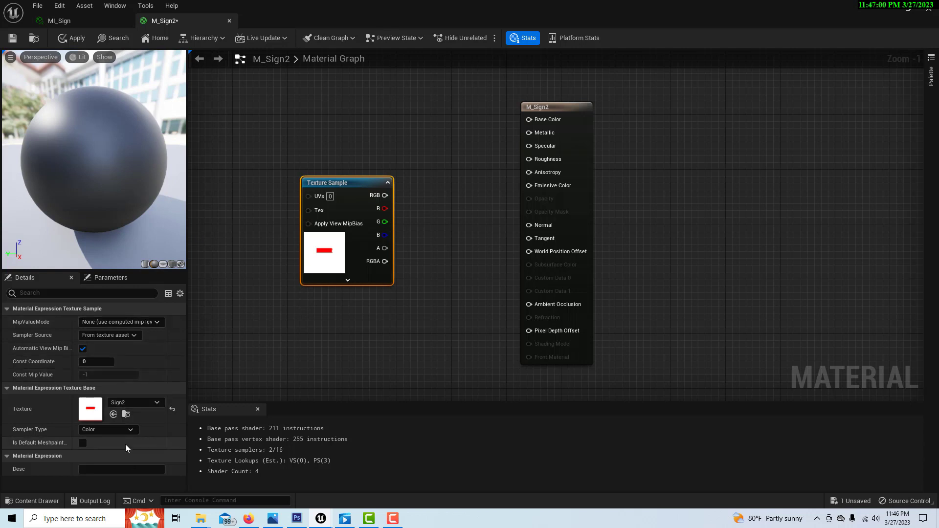
pyautogui.click(563, 120)
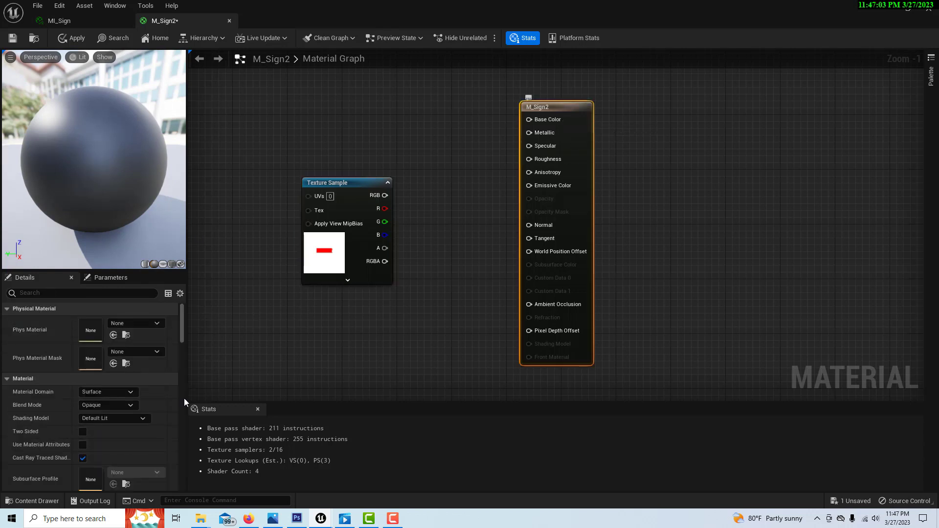
pyautogui.click(126, 392)
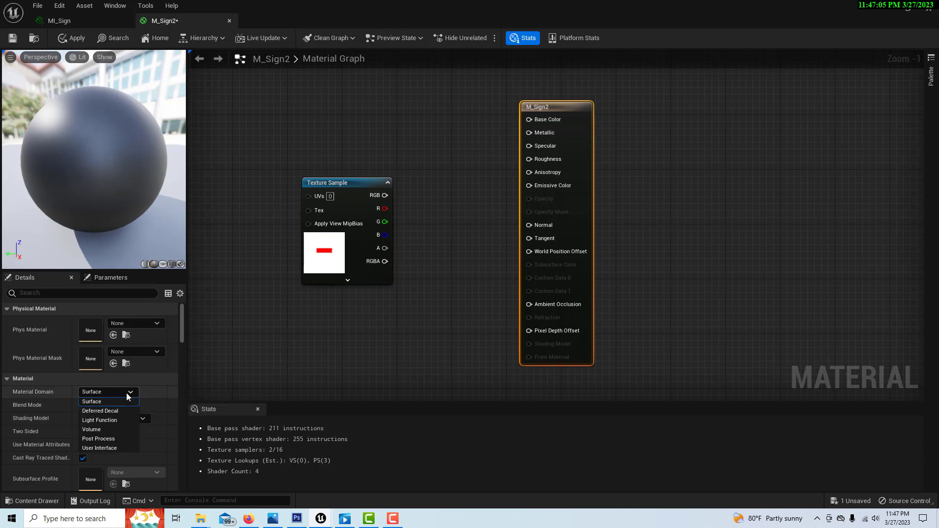
pyautogui.click(100, 411)
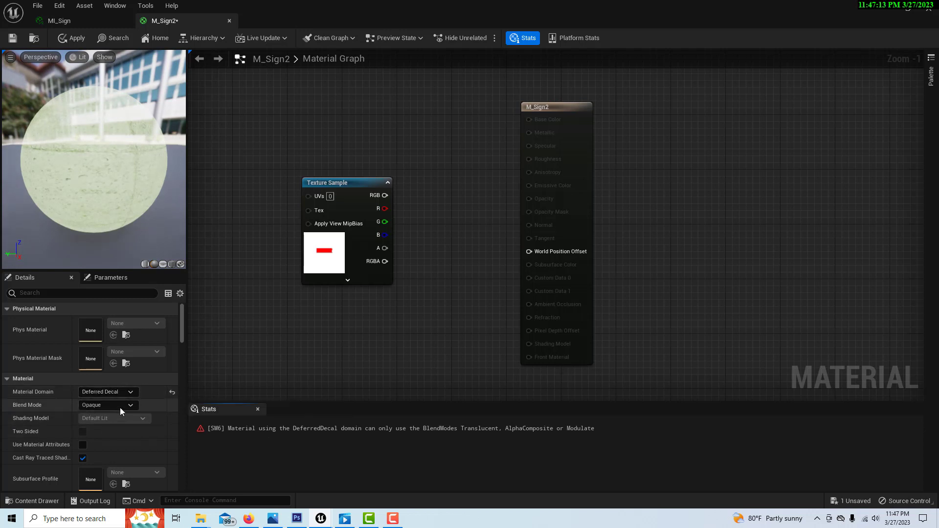
pyautogui.click(124, 406)
pyautogui.click(110, 434)
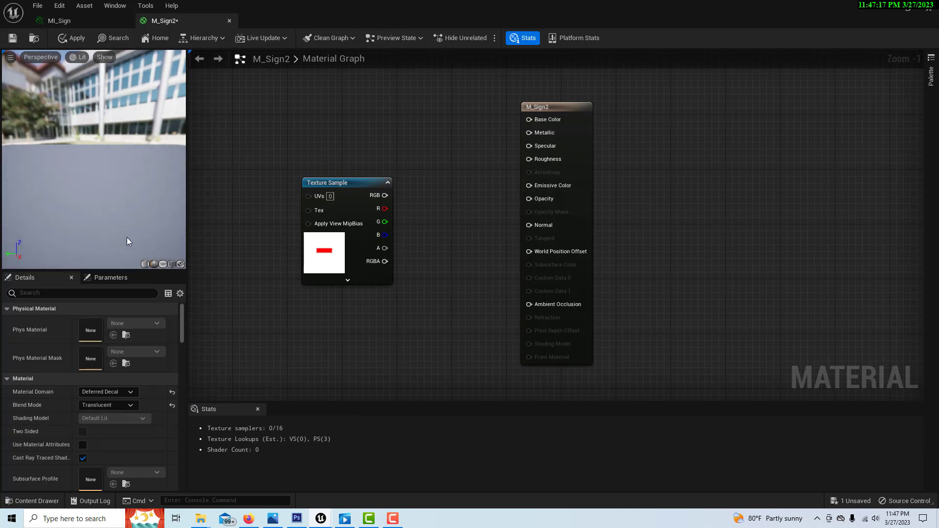
# Save M_Sign2, then wire the texture's RGB into Base Color and its alpha into Opacity
pyautogui.moveTo(127, 236); pyautogui.dragTo(107, 242)
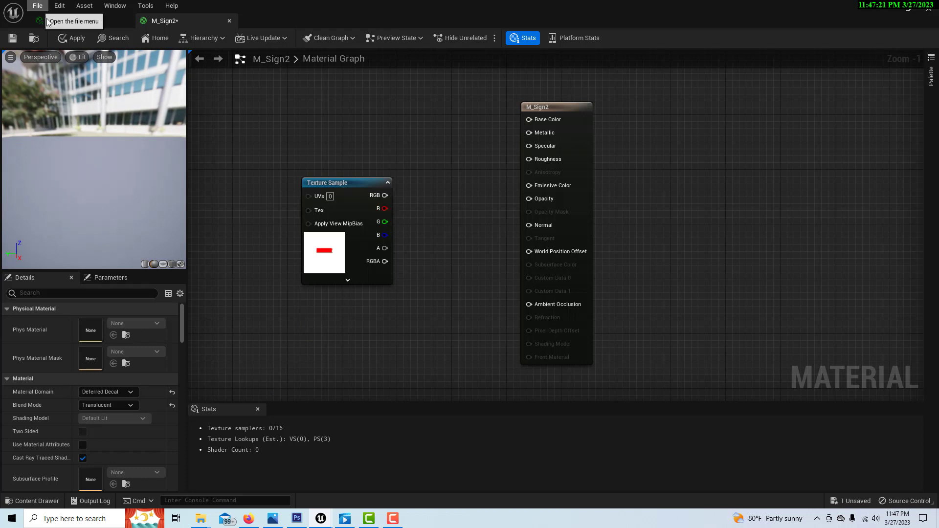
pyautogui.click(12, 39)
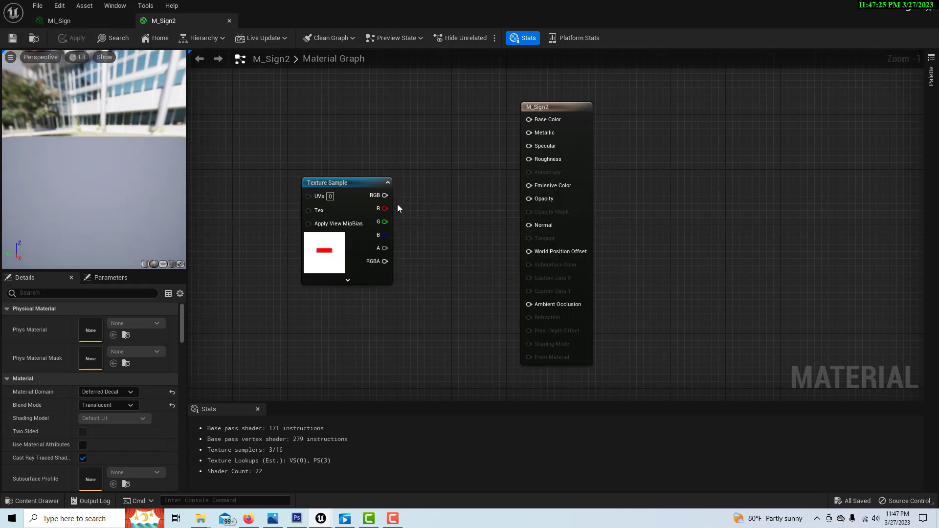
pyautogui.moveTo(385, 195); pyautogui.dragTo(527, 121)
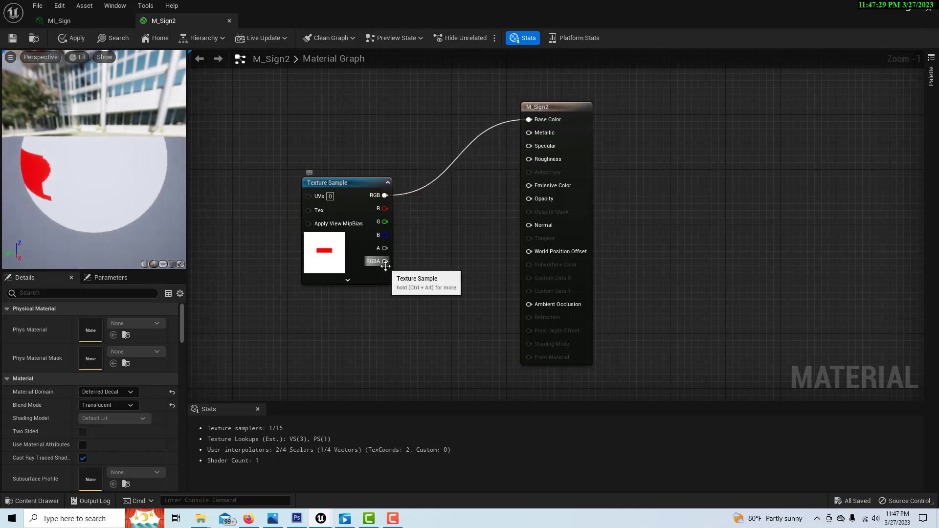
pyautogui.moveTo(59, 209); pyautogui.dragTo(110, 217)
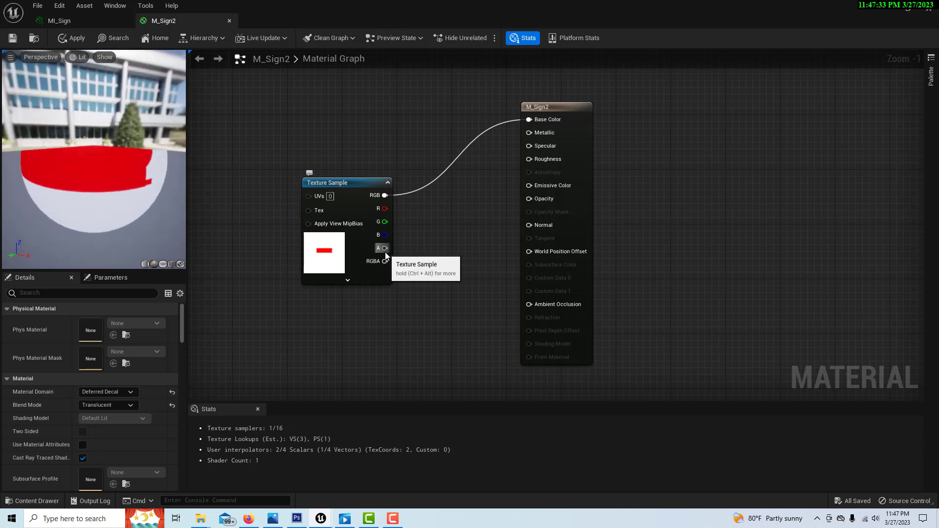
pyautogui.moveTo(385, 248); pyautogui.dragTo(531, 198)
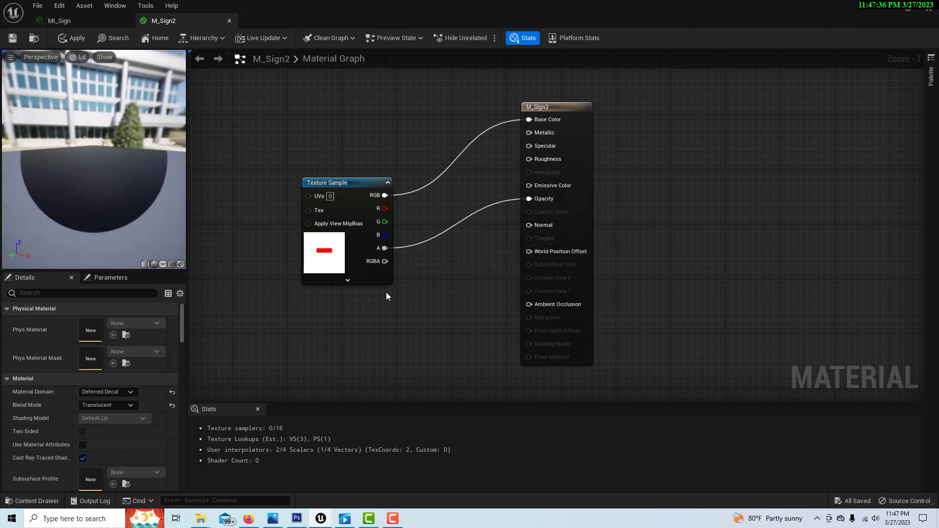
pyautogui.moveTo(89, 197)
pyautogui.mouseDown()
pyautogui.moveTo(105, 198)
pyautogui.moveTo(81, 198)
pyautogui.mouseUp()
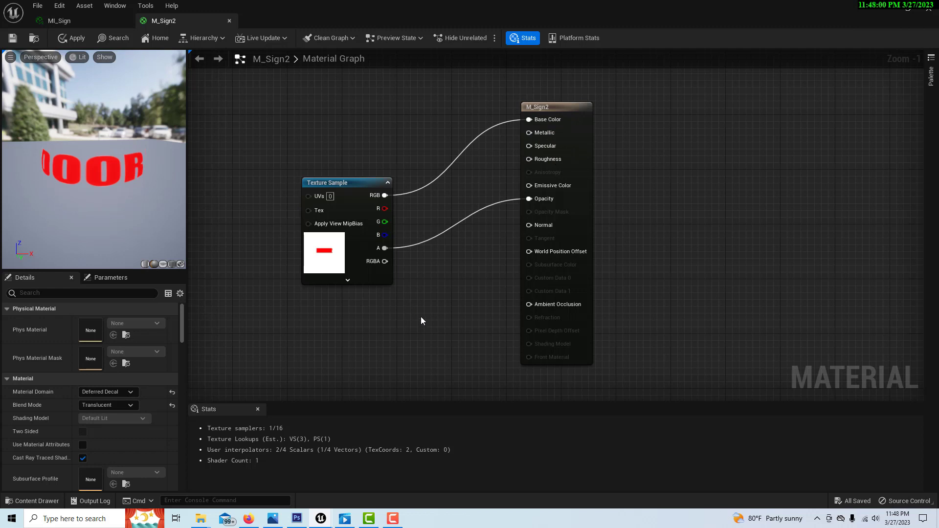
pyautogui.click(455, 295)
pyautogui.write('ssssssssss')
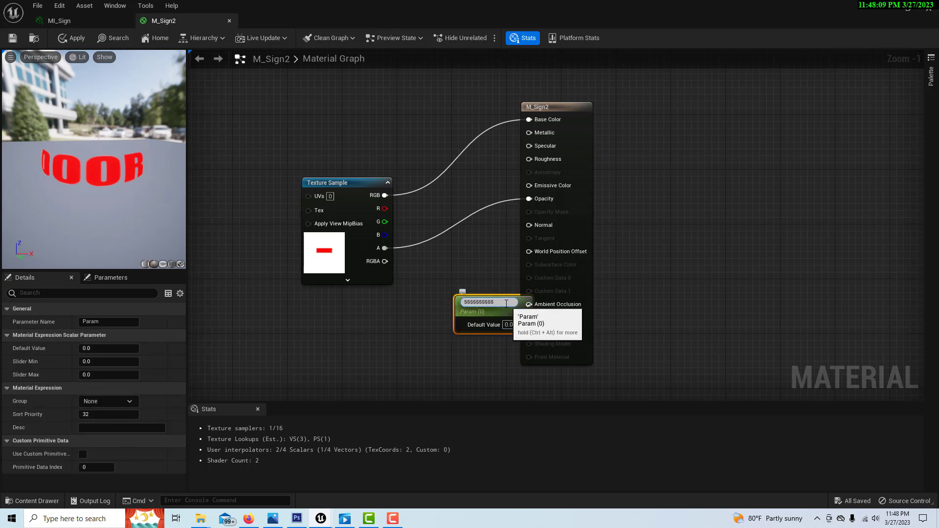
# Rename the scalar parameter node to Specular and place it beside the texture node
pyautogui.press('BackSpace')
pyautogui.press('BackSpace')
pyautogui.press('BackSpace')
pyautogui.press('BackSpace')
pyautogui.press('BackSpace')
pyautogui.press('BackSpace')
pyautogui.press('BackSpace')
pyautogui.press('BackSpace')
pyautogui.press('BackSpace')
pyautogui.press('BackSpace')
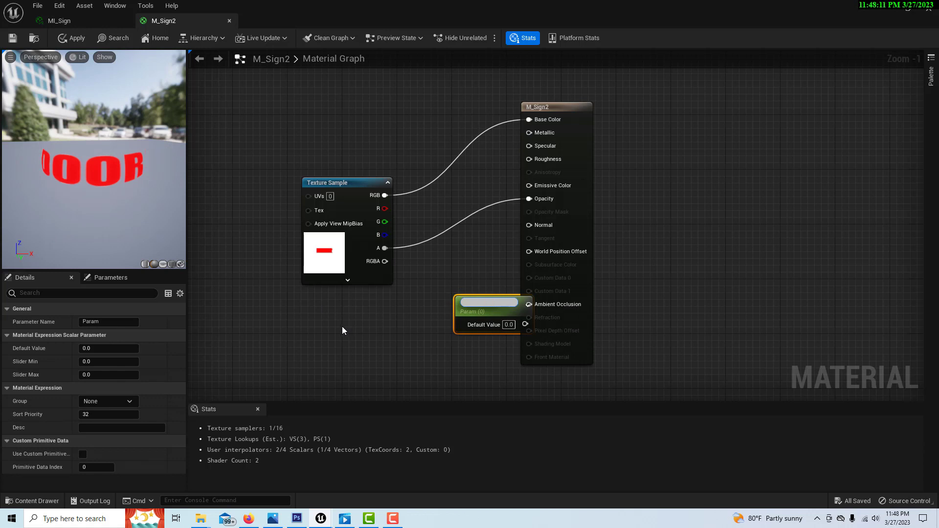
pyautogui.moveTo(462, 306); pyautogui.dragTo(420, 313)
pyautogui.click(427, 299)
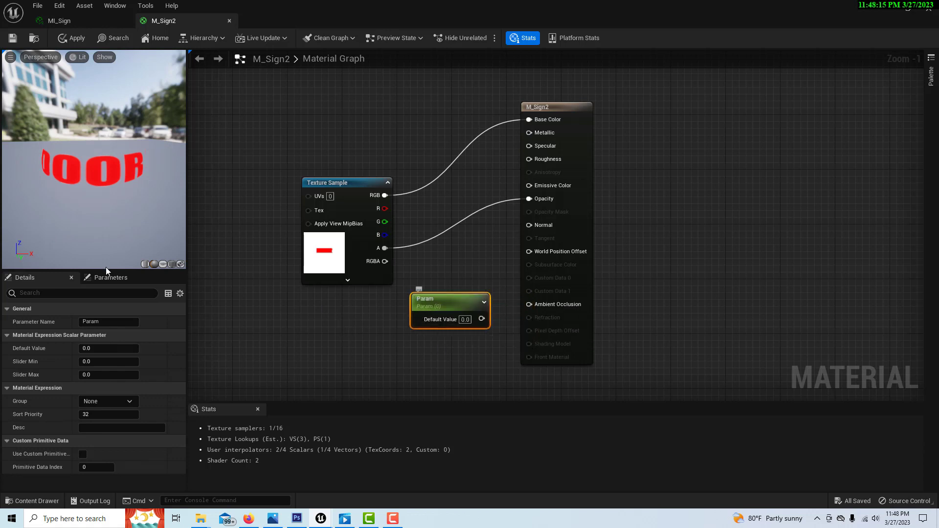
pyautogui.click(108, 323)
pyautogui.write('S')
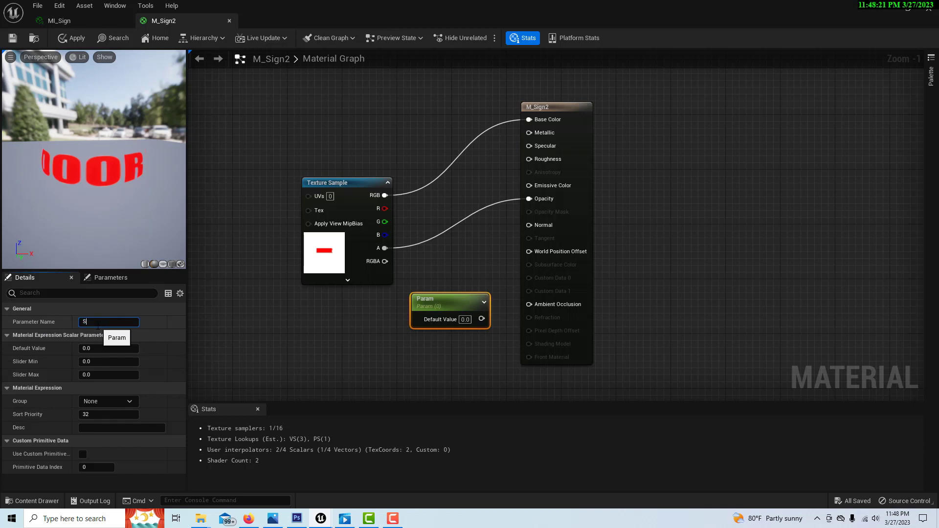
pyautogui.write('pecular')
pyautogui.press('Return')
pyautogui.moveTo(464, 309); pyautogui.dragTo(527, 145)
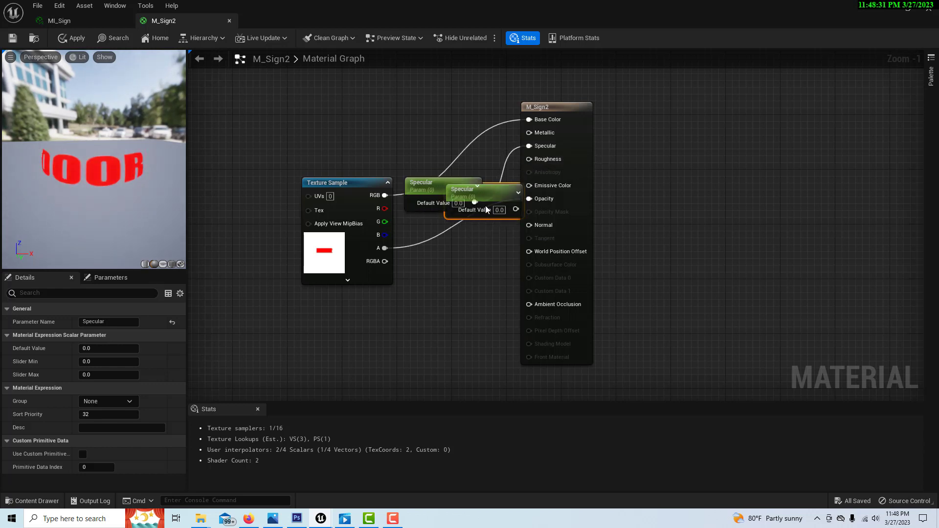
# Duplicate the Specular parameter, connect the copy to Metallic, and rename it Roughness
pyautogui.hotkey('ctrl', 'd')
pyautogui.moveTo(441, 134); pyautogui.dragTo(529, 133)
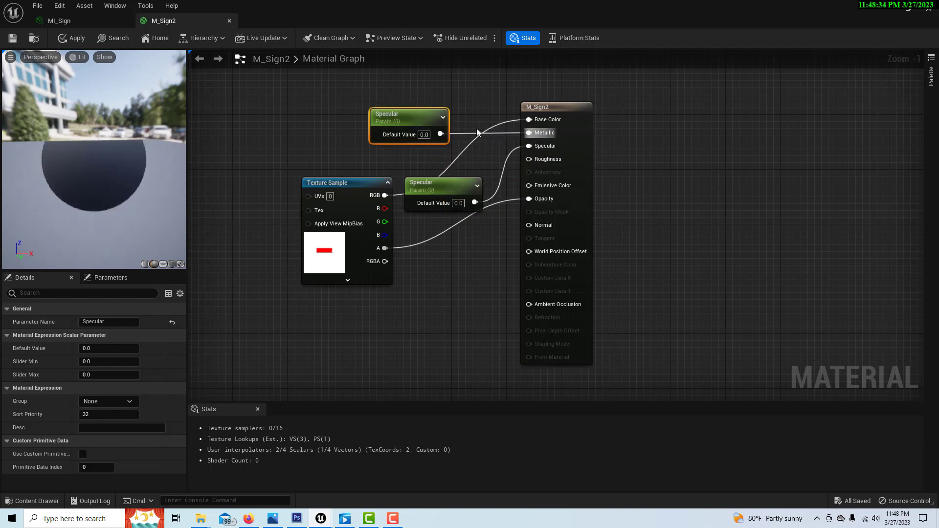
pyautogui.doubleClick(422, 117)
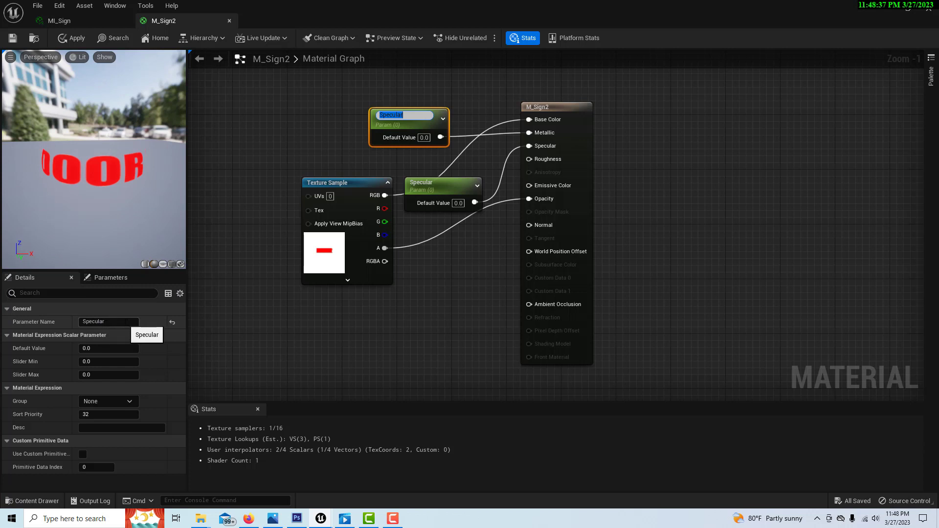
pyautogui.click(95, 322)
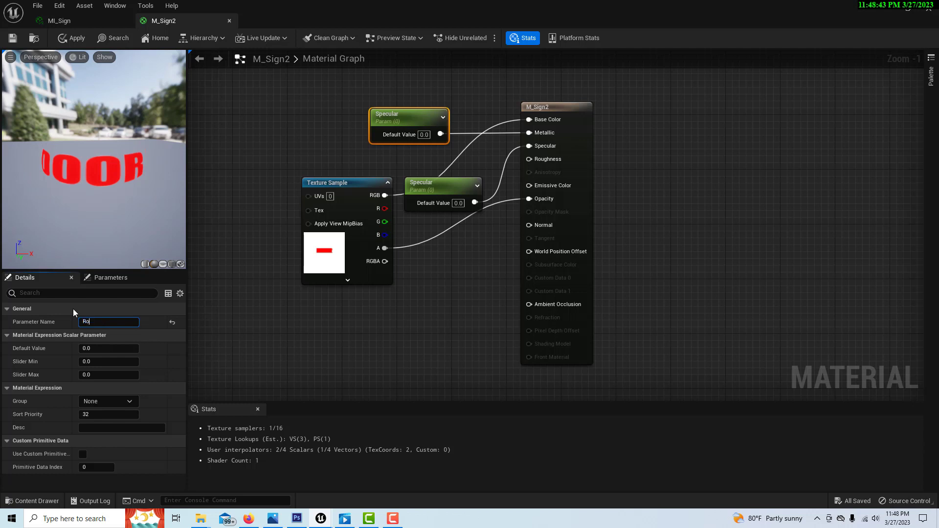
pyautogui.write('Roughness')
pyautogui.press('Return')
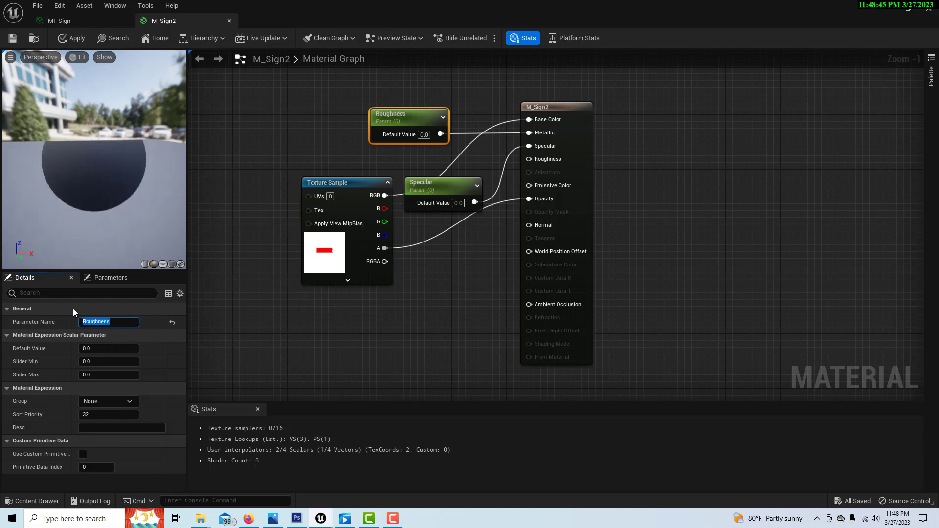
# Convert M_Sign2's Texture Sample node into a parameter named TextureInput
pyautogui.click(335, 184)
pyautogui.rightClick(336, 184)
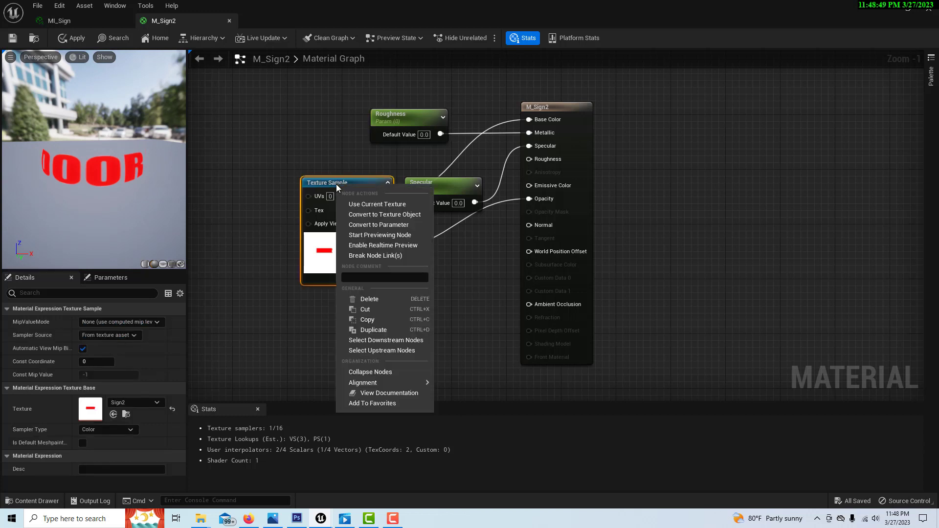
pyautogui.click(394, 225)
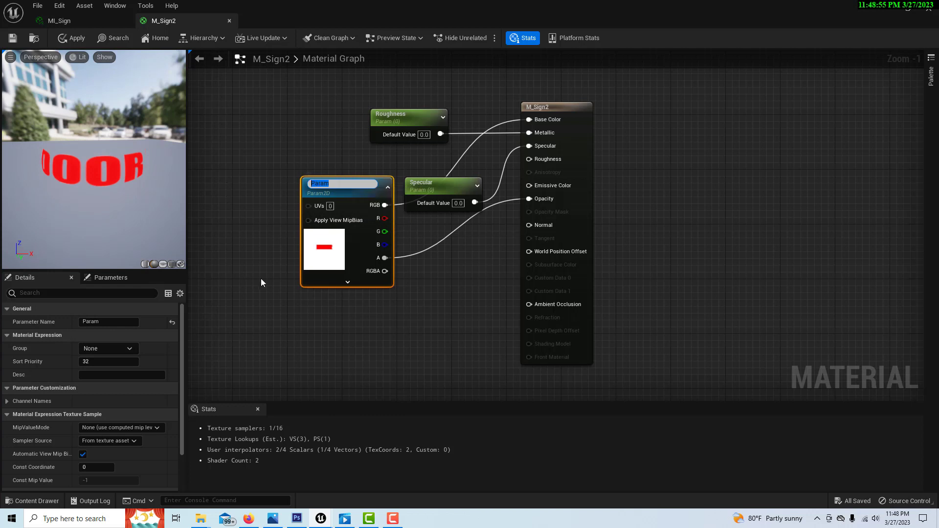
pyautogui.write('TextureInput')
pyautogui.press('Return')
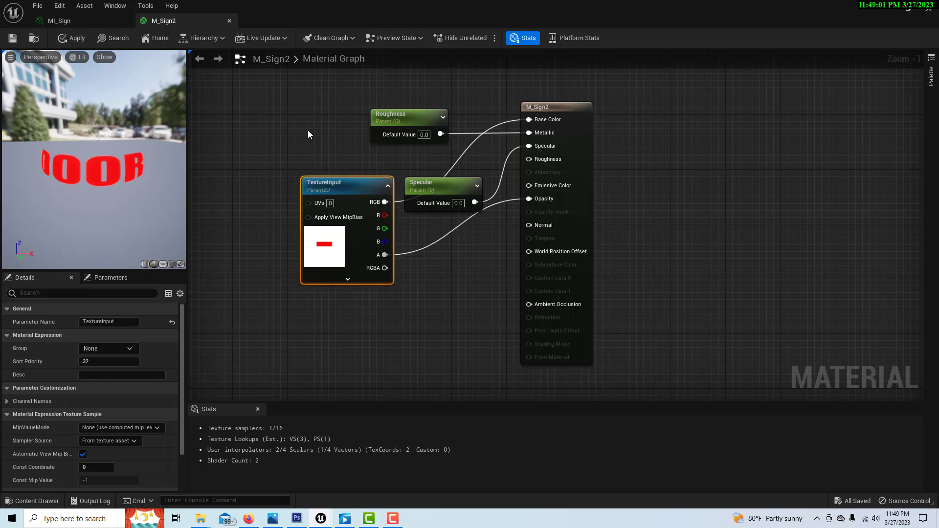
# Save M_Sign2, then close the M_Sign2 and MI_Sign material editors
pyautogui.click(12, 39)
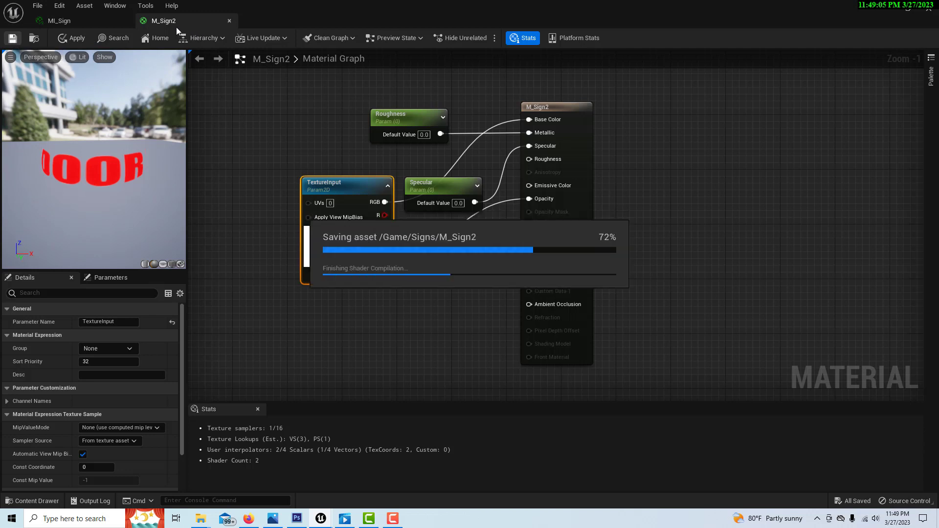
pyautogui.click(230, 22)
pyautogui.click(151, 21)
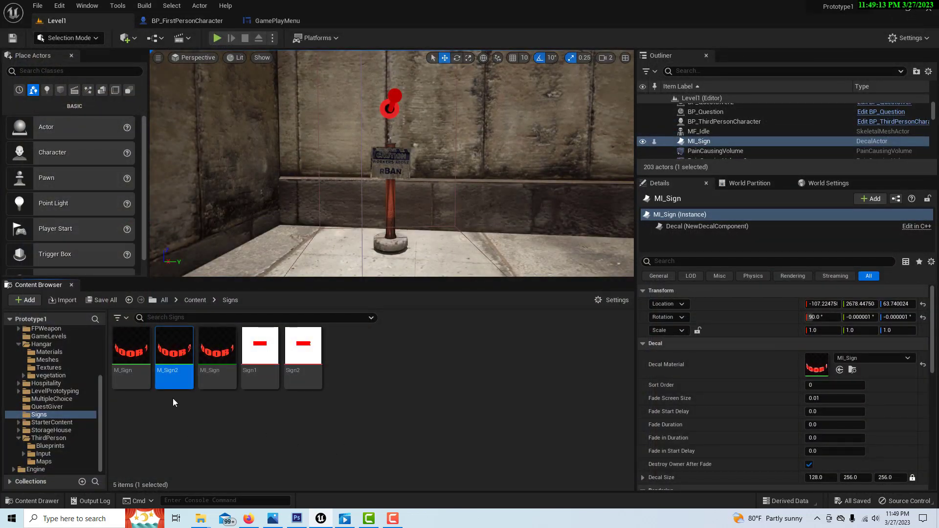
# Create a material instance from M_Sign2 and name it MI_Sign2
pyautogui.rightClick(172, 378)
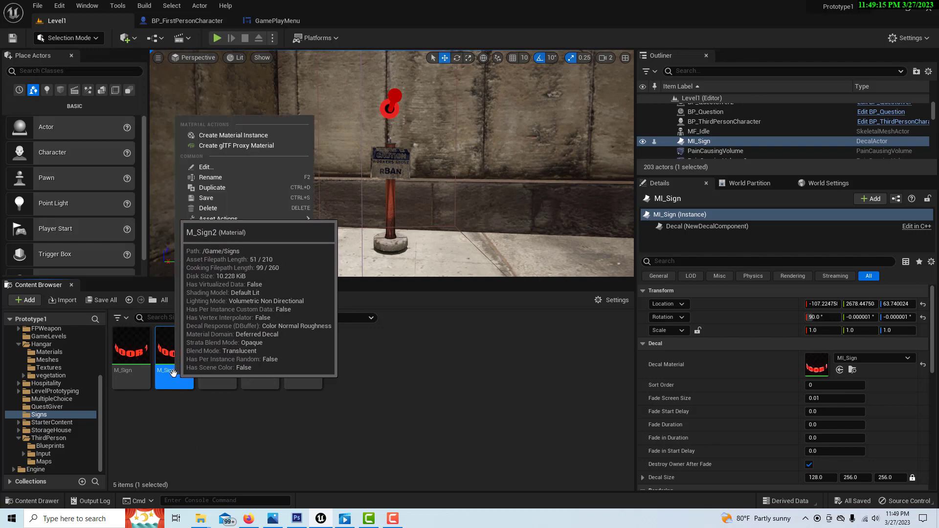
pyautogui.click(230, 136)
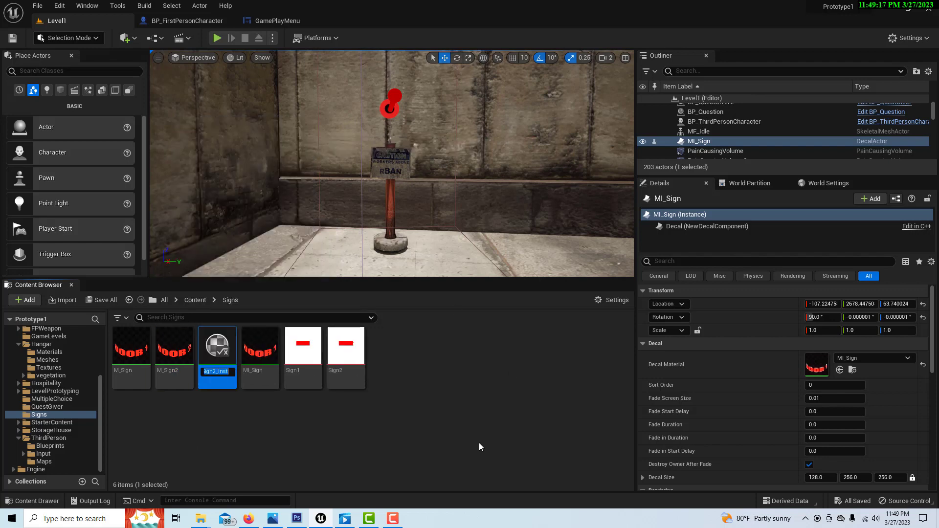
pyautogui.write('MI')
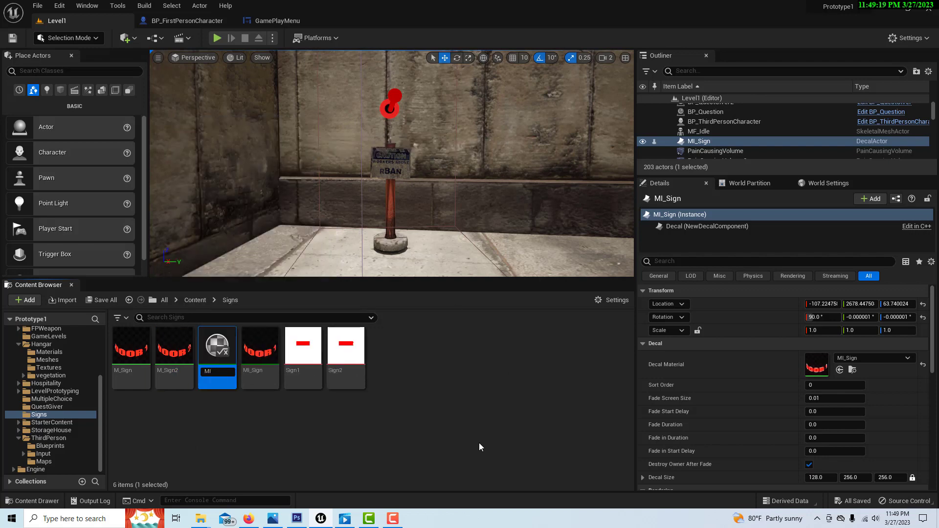
pyautogui.write('_Sign2')
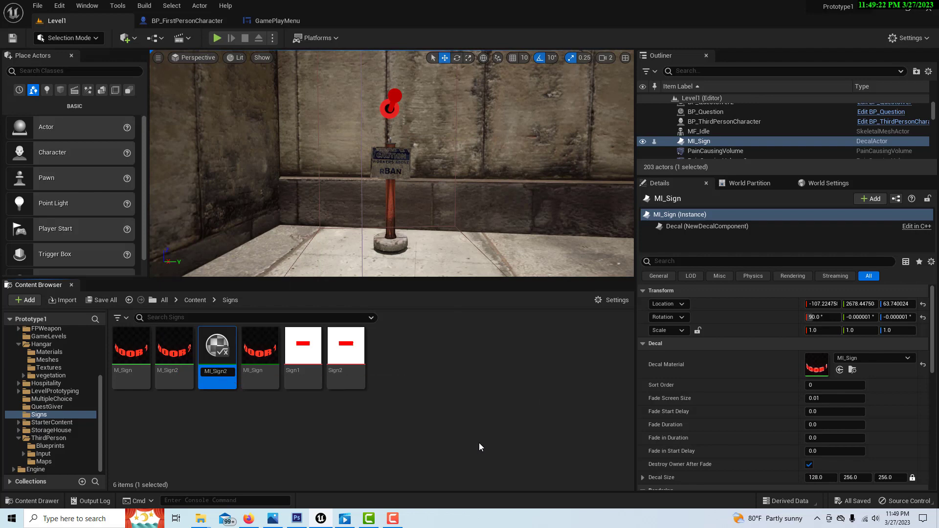
pyautogui.press('Return')
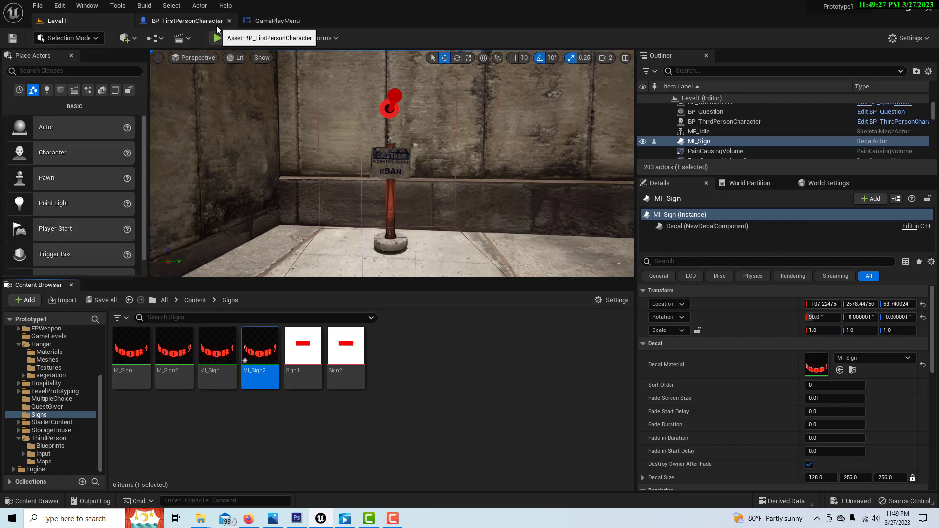
# Fly to the dark door and place an MI_Sign2 decal in front of it
pyautogui.moveTo(361, 159); pyautogui.dragTo(607, 166, button='right')
pyautogui.press('w')
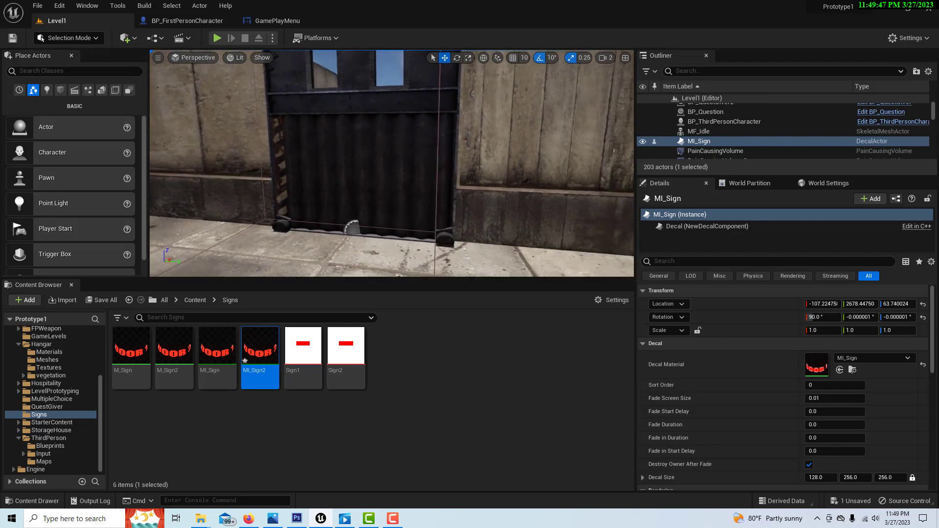
pyautogui.moveTo(267, 354); pyautogui.dragTo(320, 266)
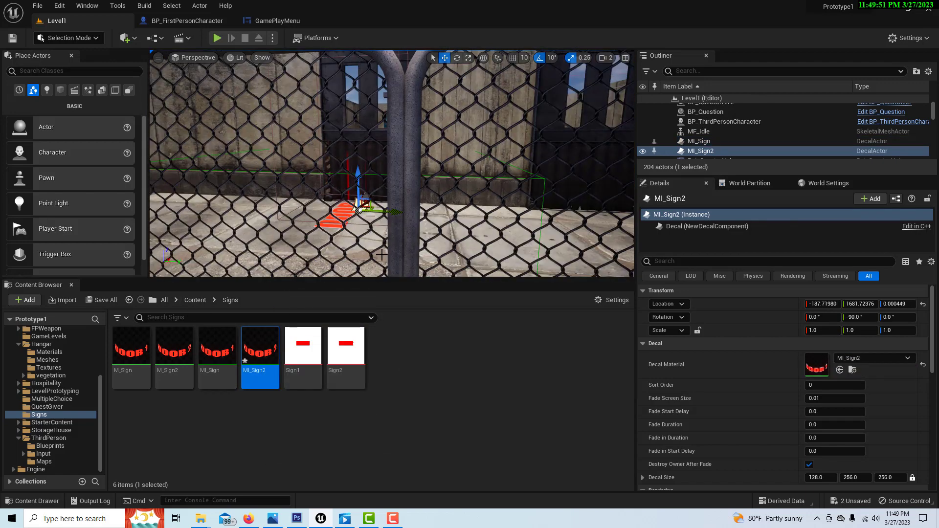
pyautogui.press('f')
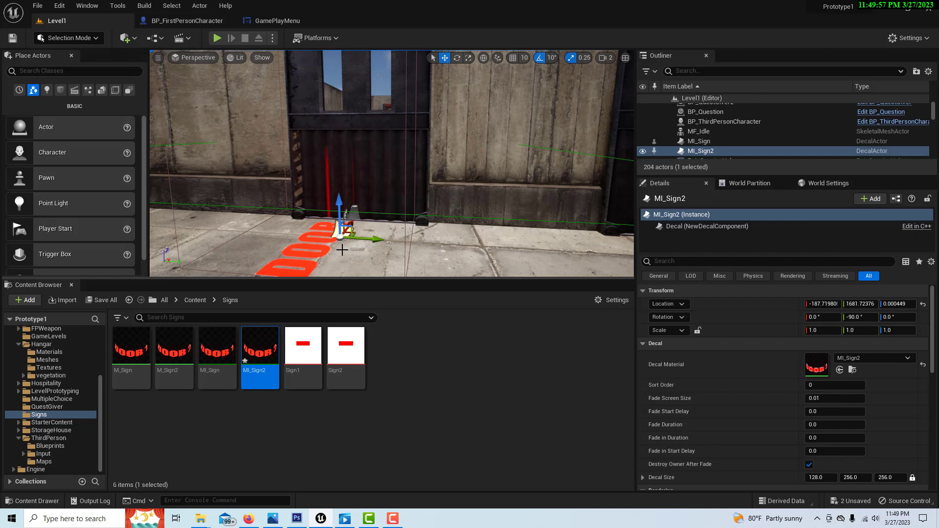
# Rotate the decal up toward the door so it reads DOOR 2
pyautogui.press('e')
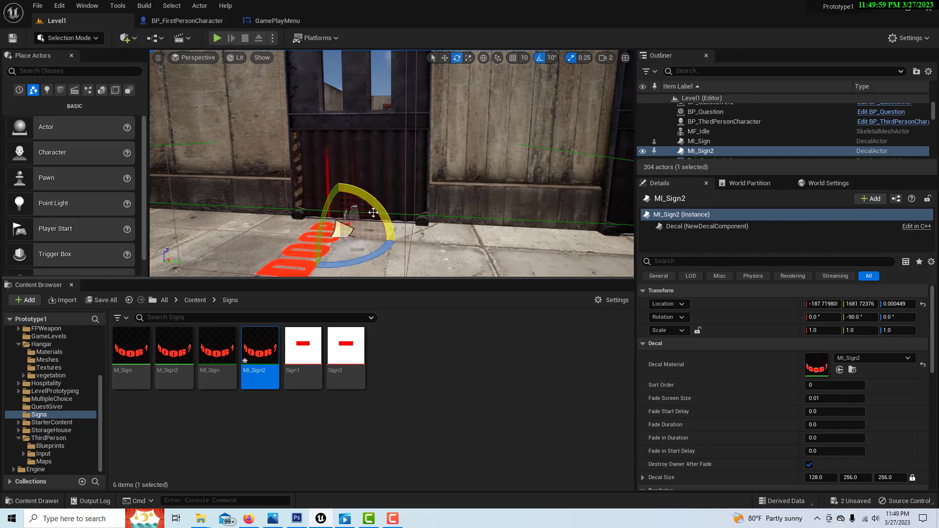
pyautogui.moveTo(367, 196); pyautogui.dragTo(372, 215)
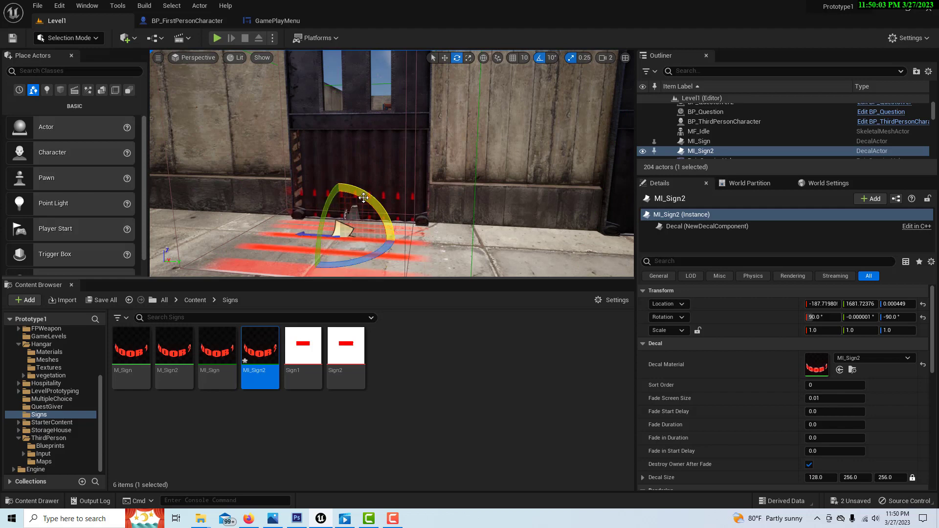
pyautogui.moveTo(389, 253)
pyautogui.mouseDown()
pyautogui.moveTo(397, 230)
pyautogui.moveTo(404, 245)
pyautogui.mouseUp()
pyautogui.press('w')
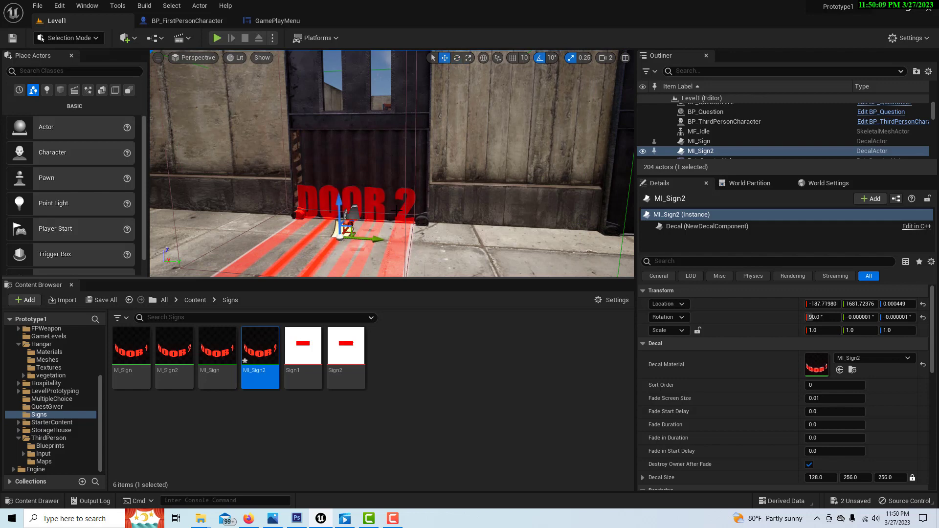
# Raise the MI_Sign2 decal along Z until the red DOOR 2 sits on the corrugated door
pyautogui.moveTo(339, 213); pyautogui.dragTo(382, 184)
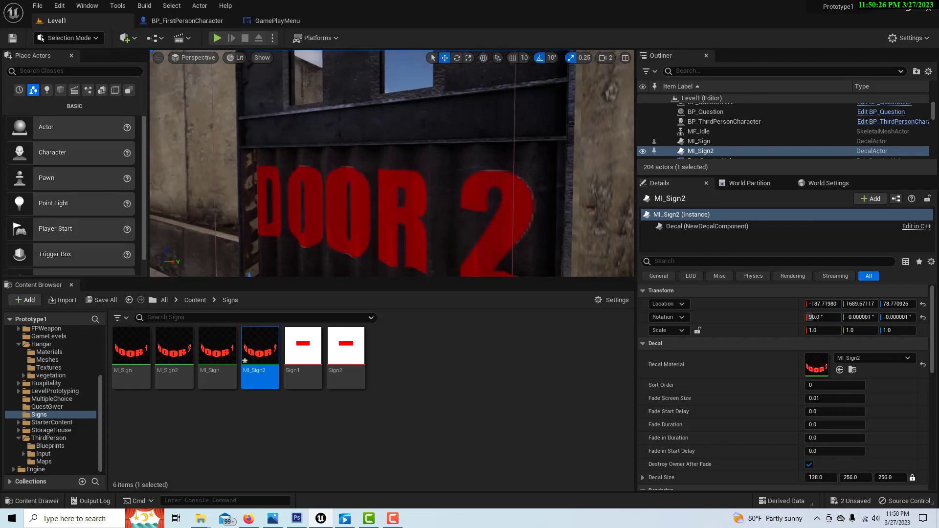
pyautogui.scroll(3, 392, 163)
pyautogui.scroll(-5, 391, 163)
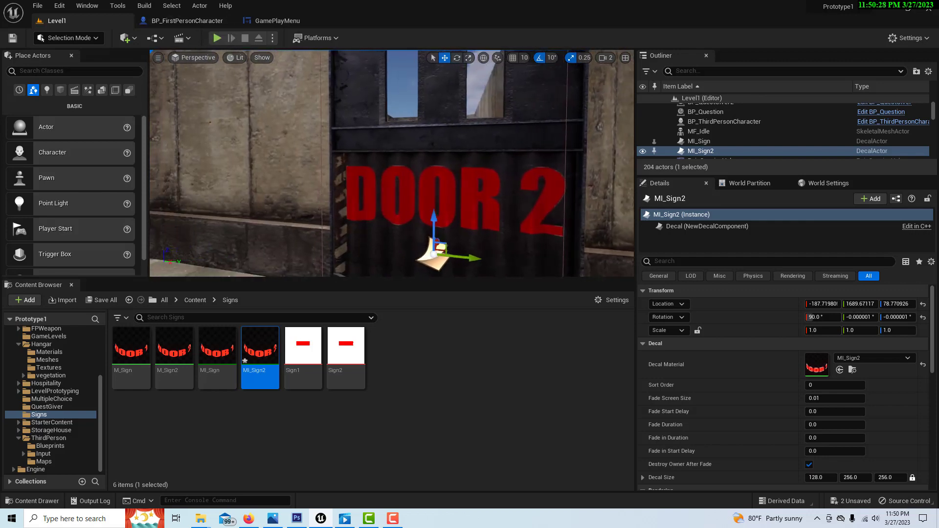
pyautogui.scroll(5, 392, 164)
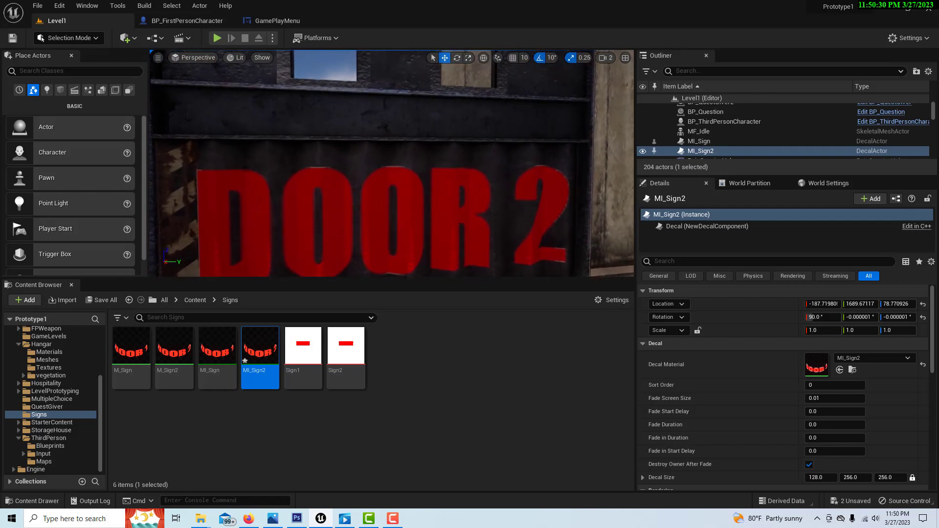
pyautogui.scroll(-4, 391, 164)
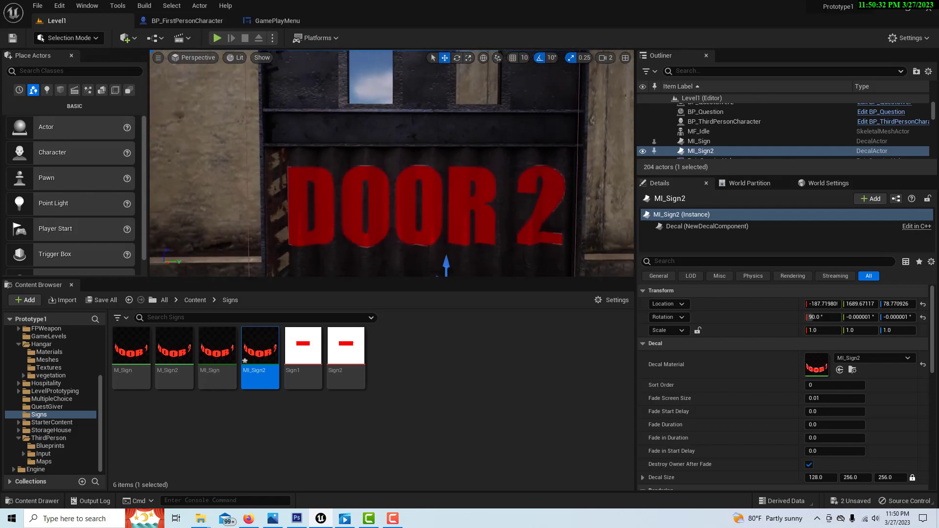
pyautogui.scroll(5, 392, 164)
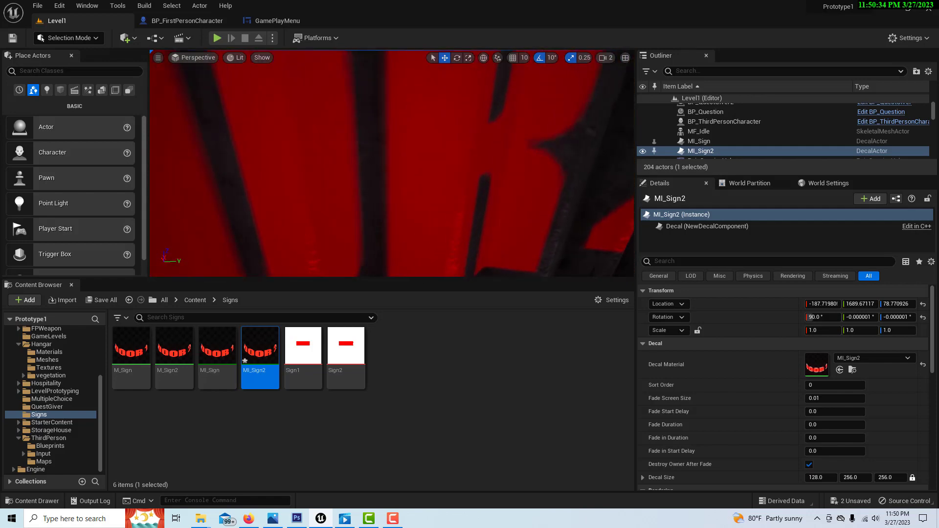
pyautogui.scroll(-3, 392, 164)
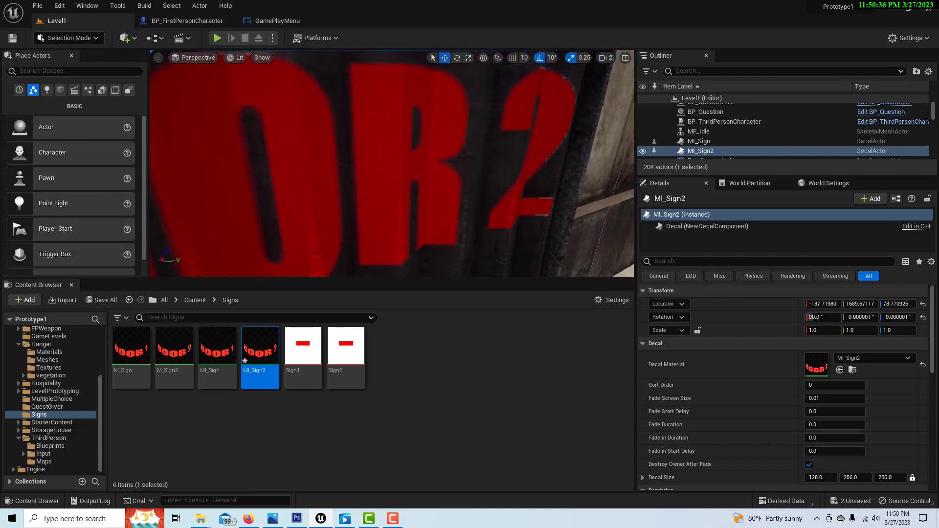
pyautogui.scroll(4, 392, 164)
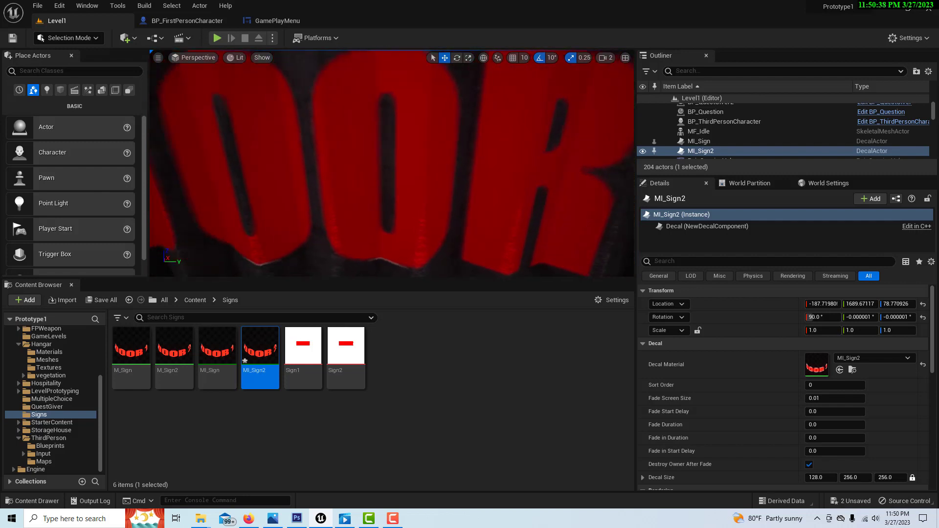
pyautogui.scroll(-5, 392, 164)
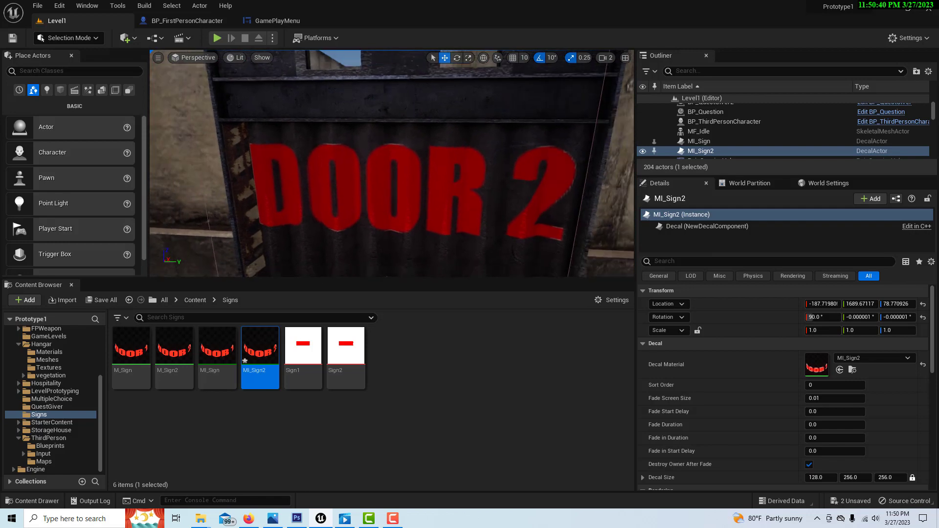
pyautogui.scroll(1, 392, 164)
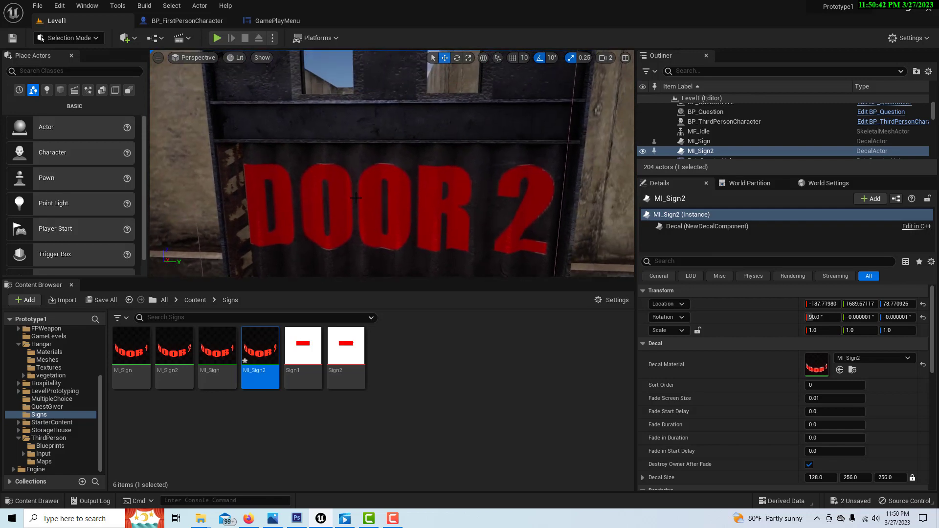